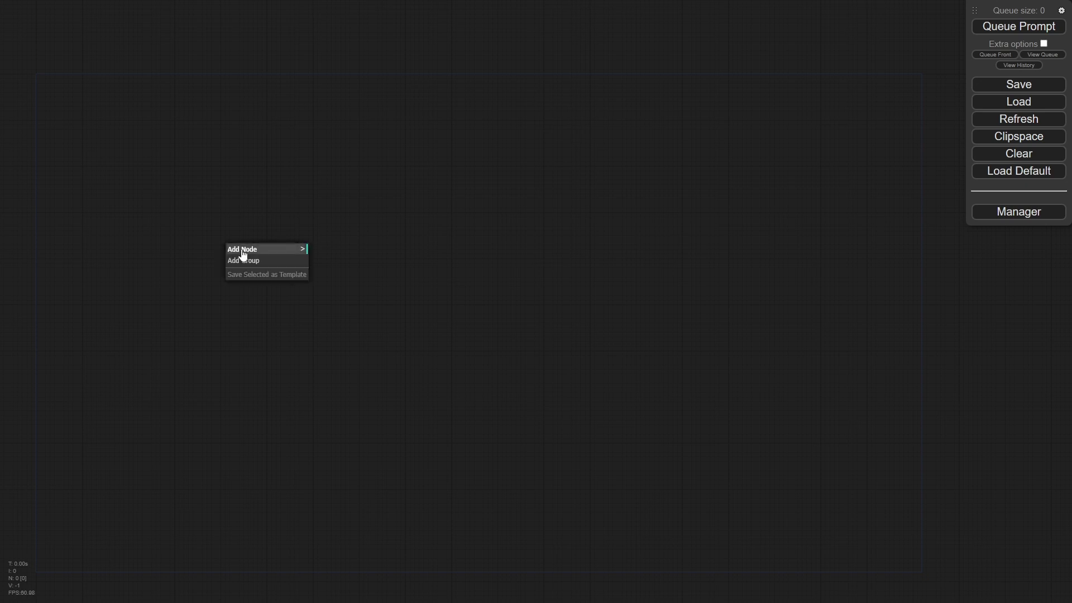
# Add a Load Checkpoint node at the top-left set to SDXL sd_xl_base_1.0.safetensors
pyautogui.click(246, 249)
pyautogui.click(346, 261)
pyautogui.click(420, 250)
pyautogui.moveTo(337, 240); pyautogui.dragTo(249, 130)
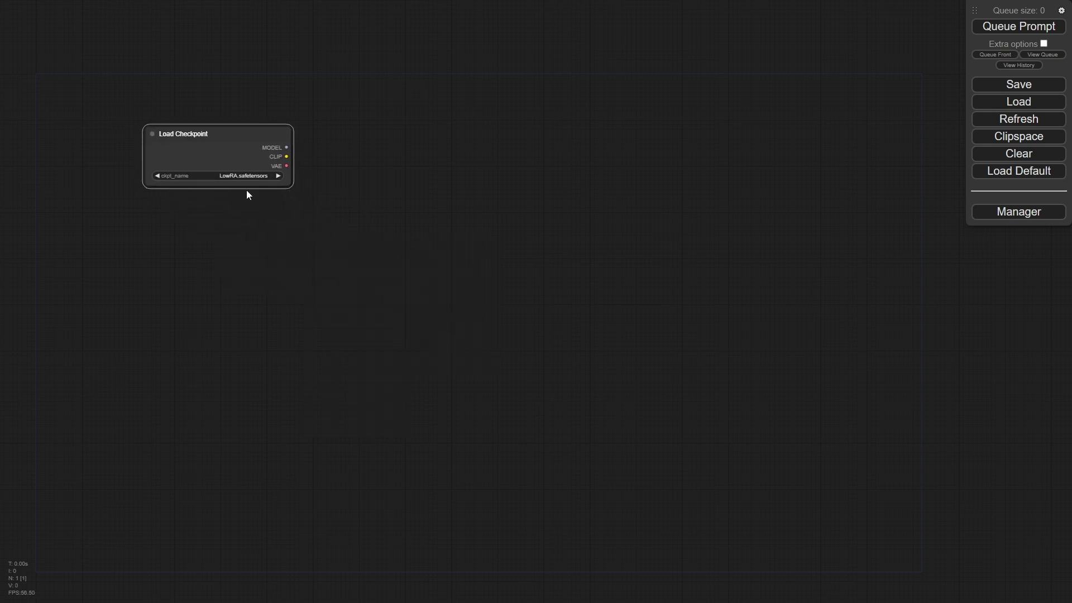
pyautogui.moveTo(246, 176); pyautogui.dragTo(224, 166)
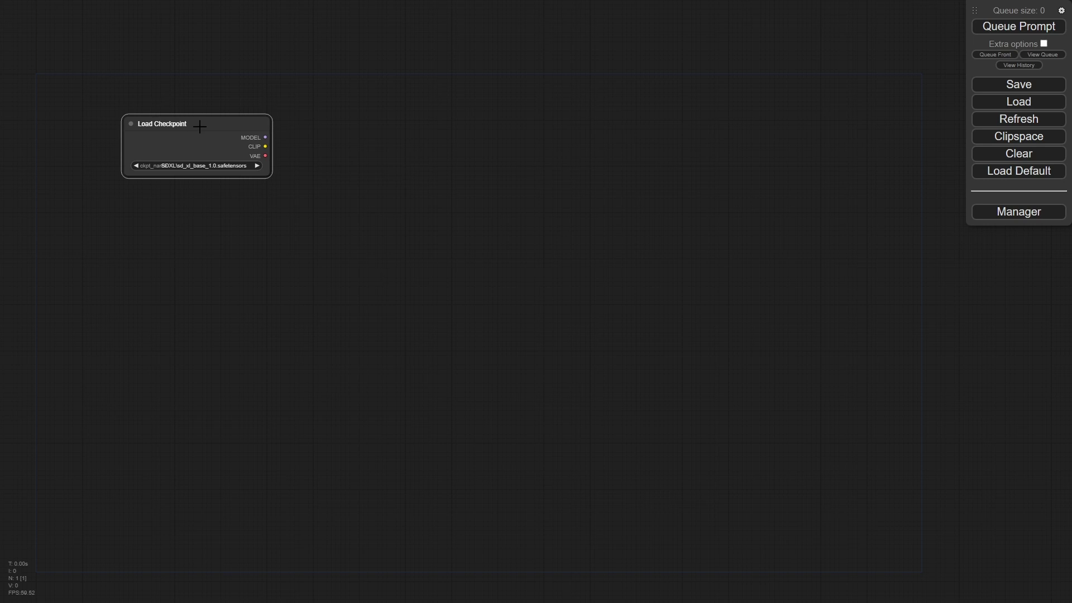
pyautogui.moveTo(200, 126); pyautogui.dragTo(192, 101)
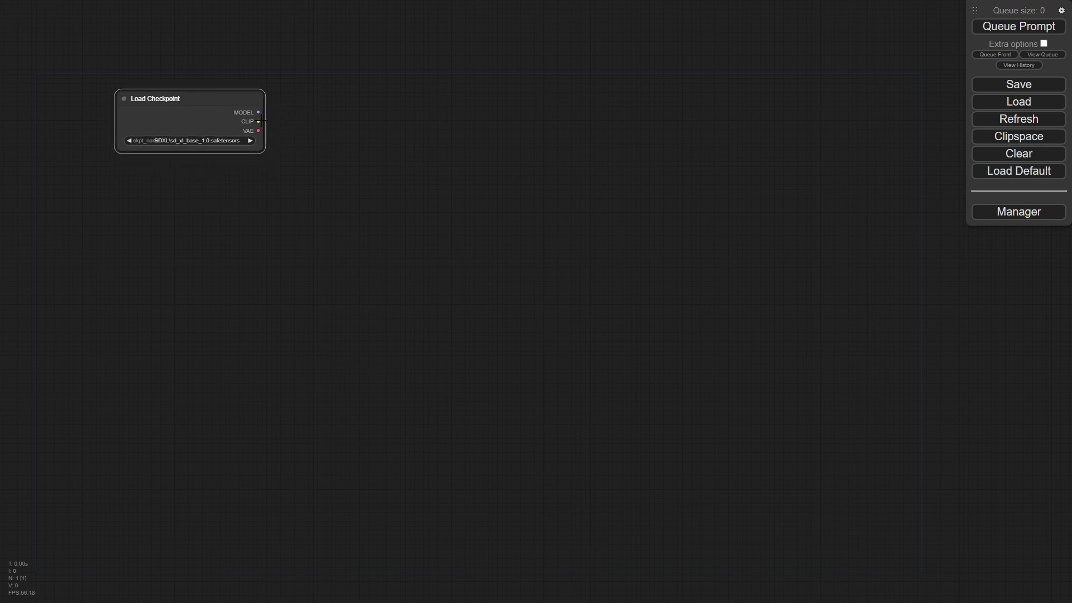
# Add a CLIPTextEncodeSDXL node via the 'sd' search and connect the checkpoint's CLIP to it
pyautogui.doubleClick(341, 124)
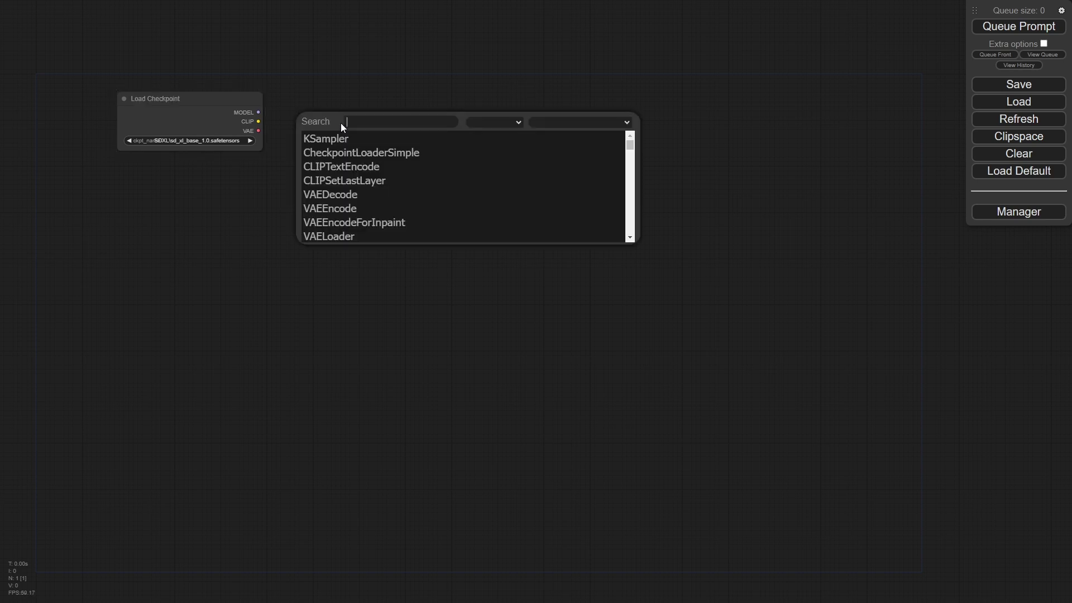
pyautogui.write('sd')
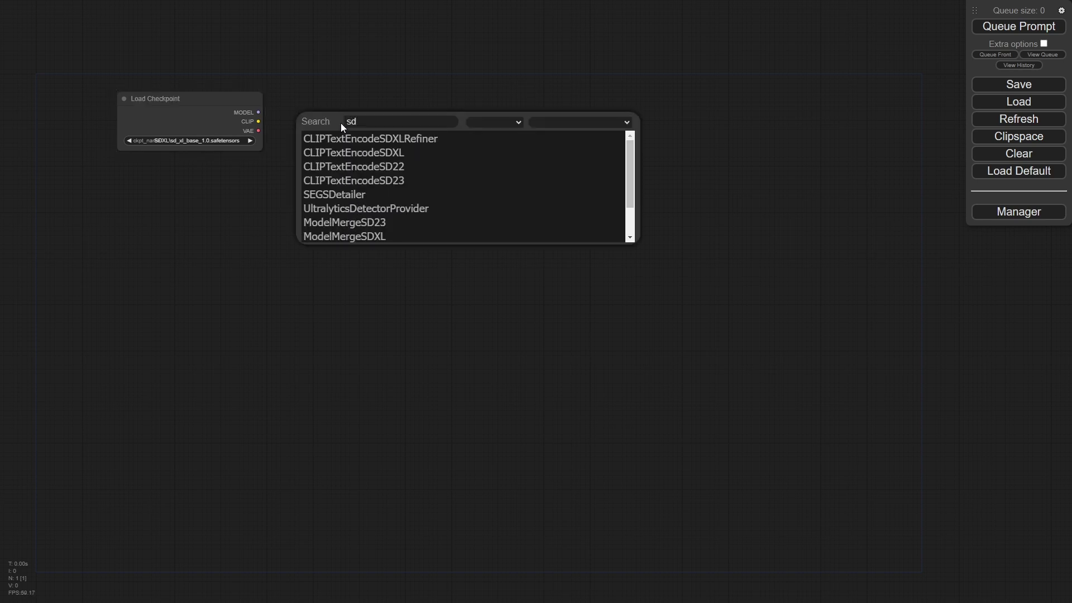
pyautogui.click(356, 153)
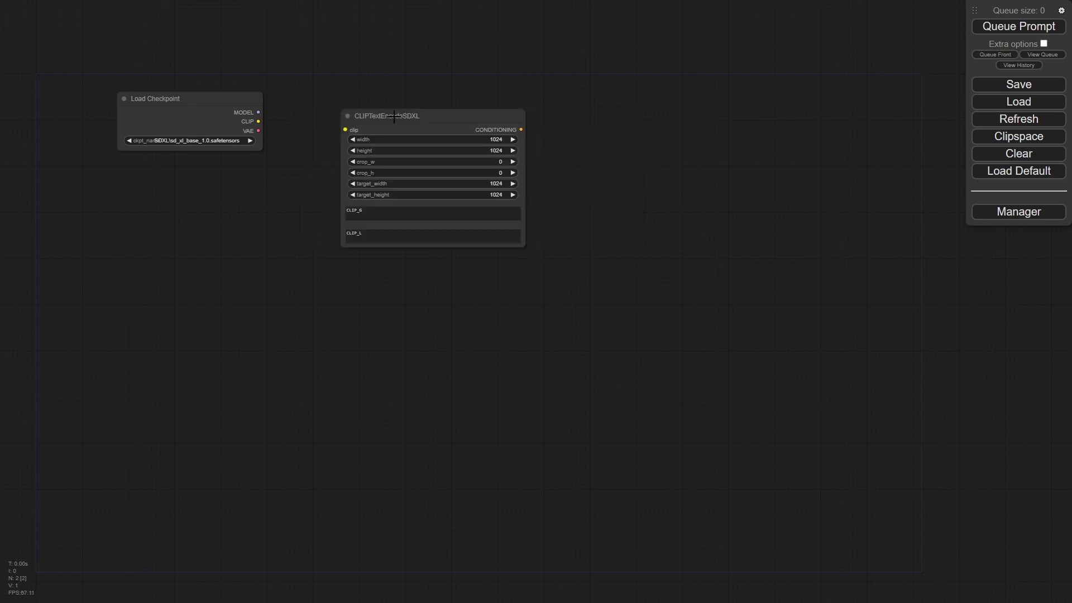
pyautogui.moveTo(395, 117); pyautogui.dragTo(376, 128)
pyautogui.moveTo(259, 121); pyautogui.dragTo(325, 140)
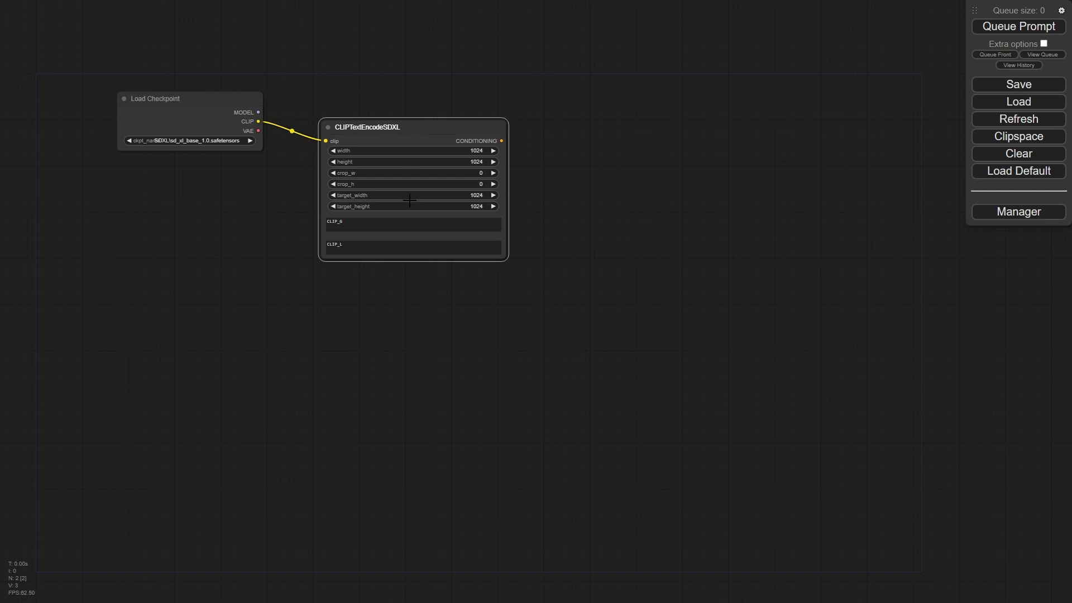
# Convert the encoder's text_g and text_l widgets into inputs
pyautogui.rightClick(427, 125)
pyautogui.click(473, 335)
pyautogui.rightClick(443, 144)
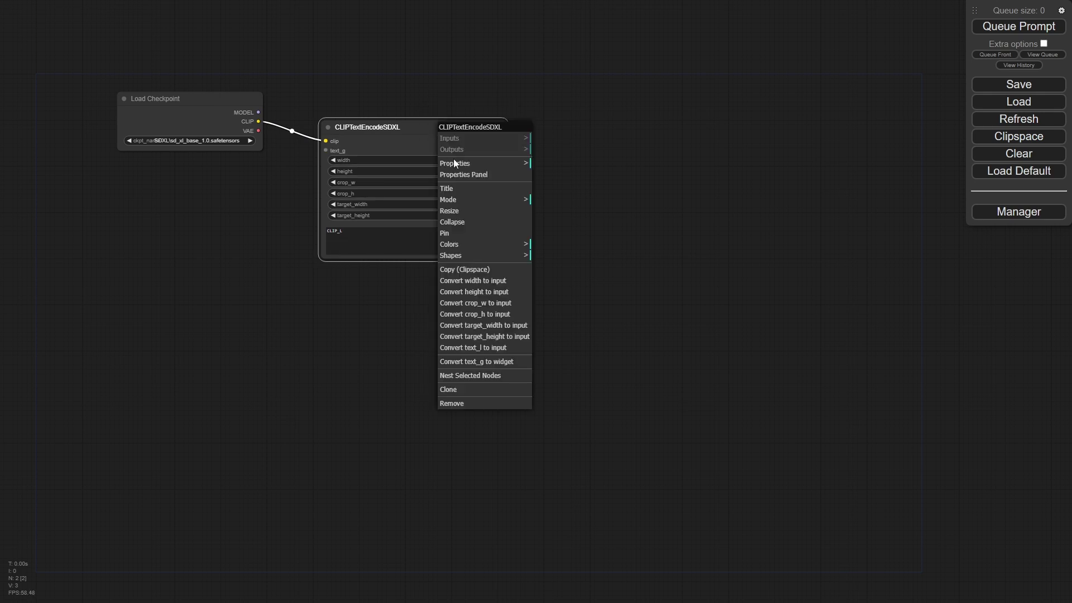
pyautogui.click(473, 351)
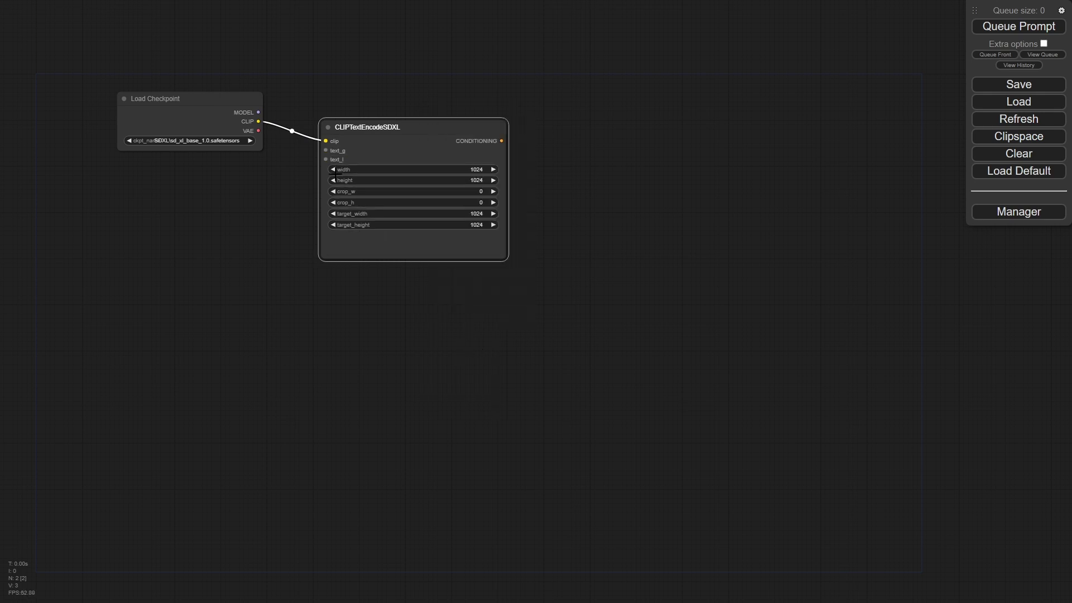
# Add a Primitive node feeding text_l, enlarge its text box, and link it to text_g
pyautogui.moveTo(325, 159); pyautogui.dragTo(239, 202)
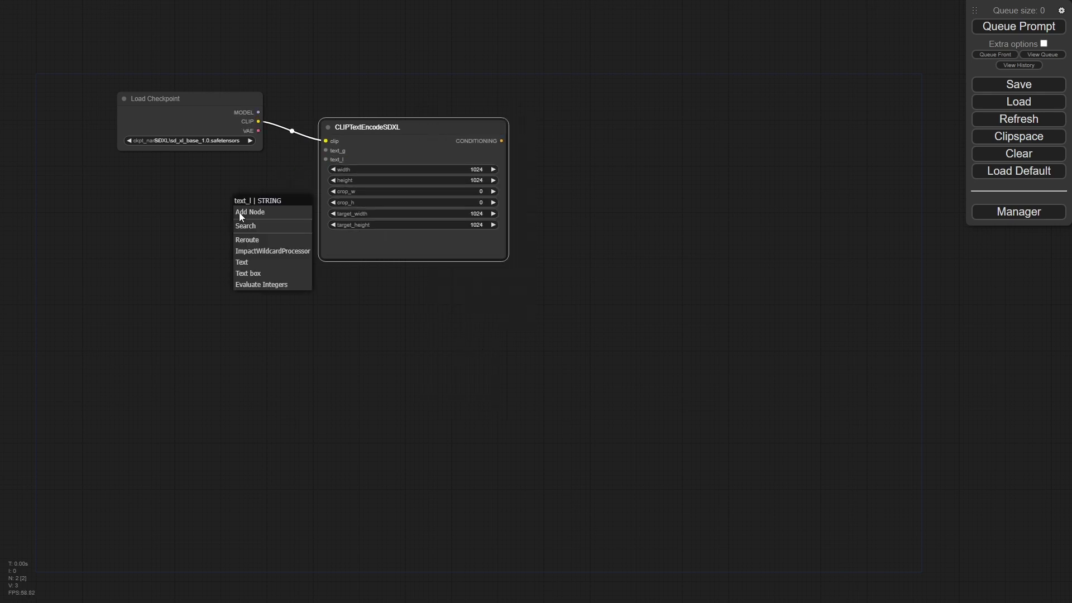
pyautogui.click(247, 213)
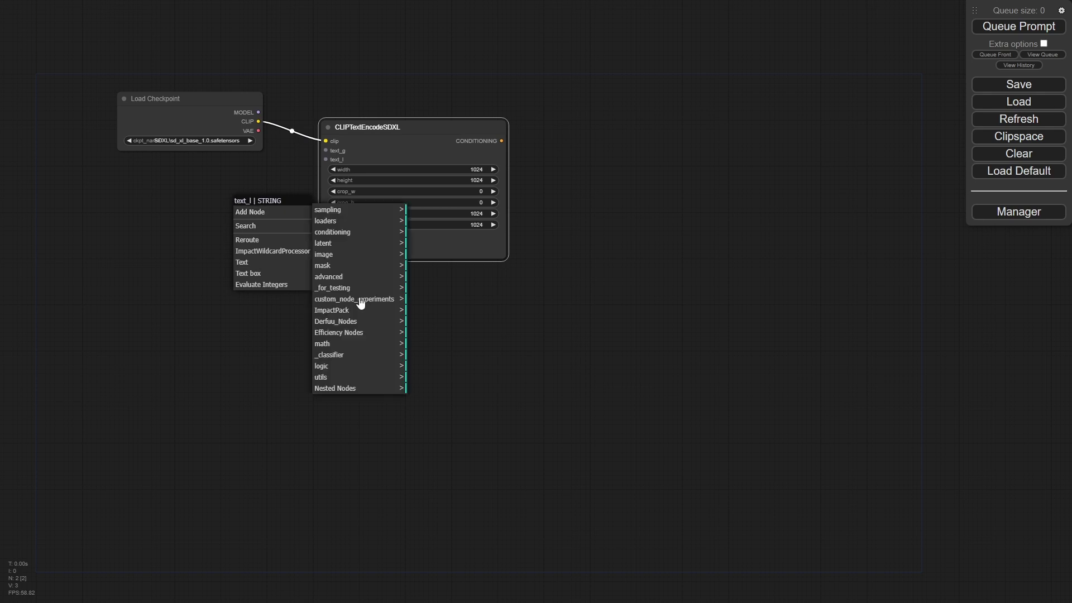
pyautogui.click(355, 376)
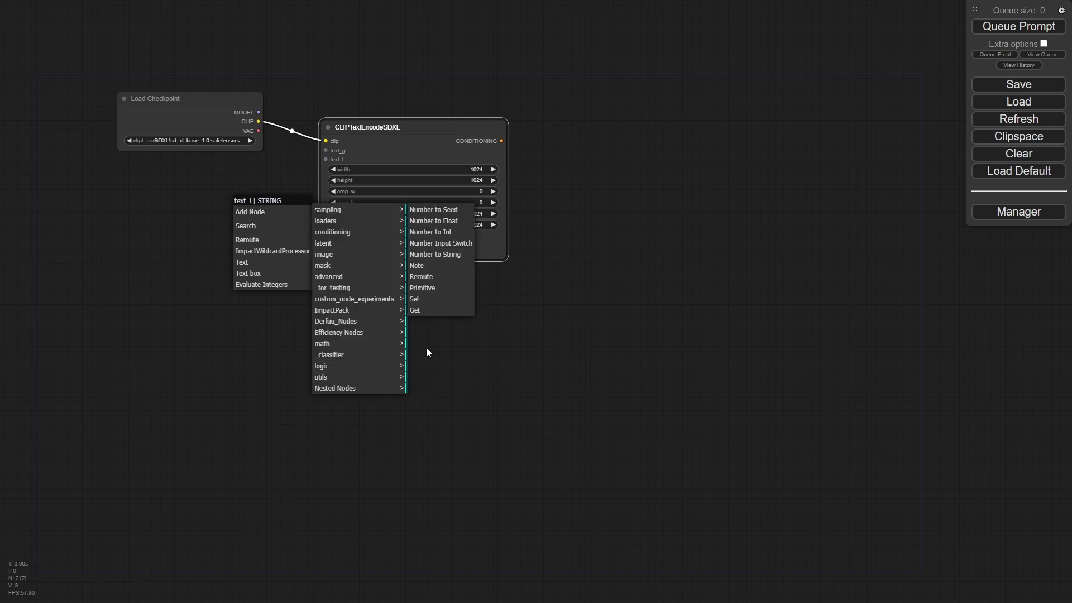
pyautogui.click(430, 295)
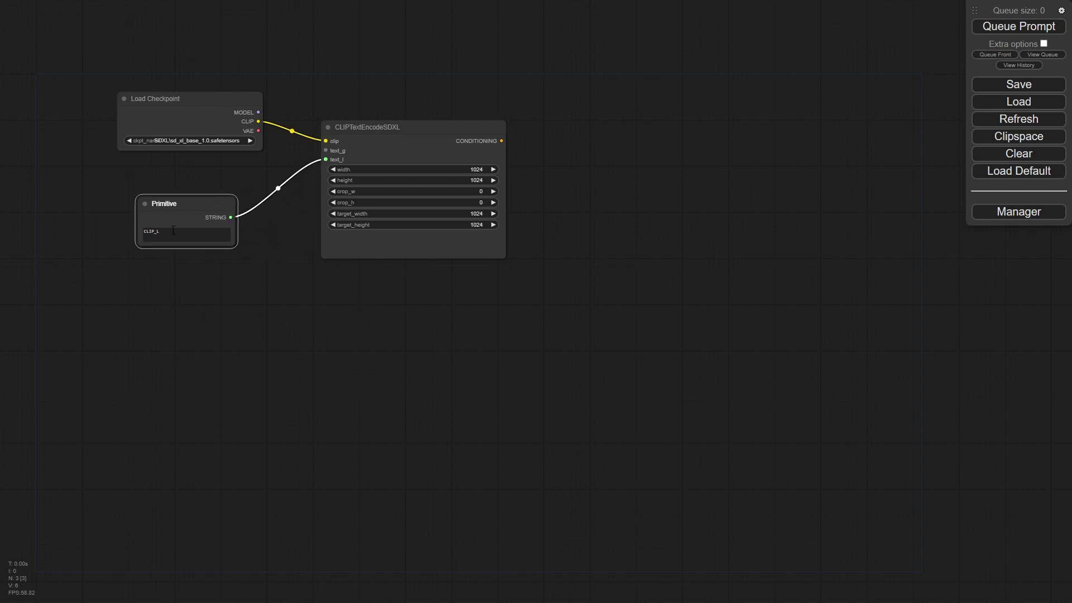
pyautogui.moveTo(231, 244); pyautogui.dragTo(254, 275)
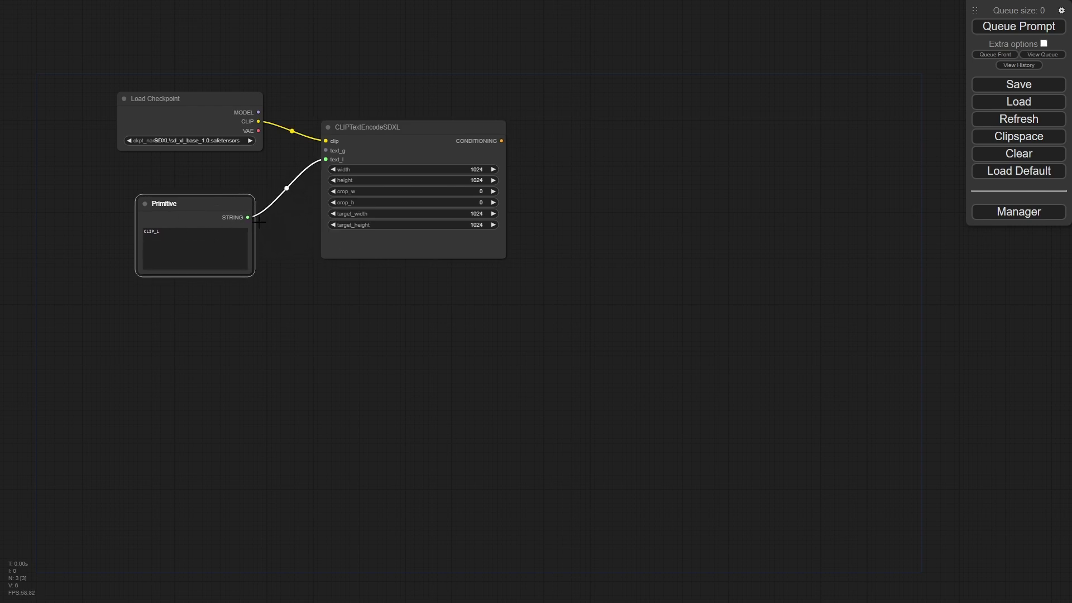
pyautogui.moveTo(249, 217); pyautogui.dragTo(322, 192)
# Colour the encoder and its Primitive node green
pyautogui.click(374, 137)
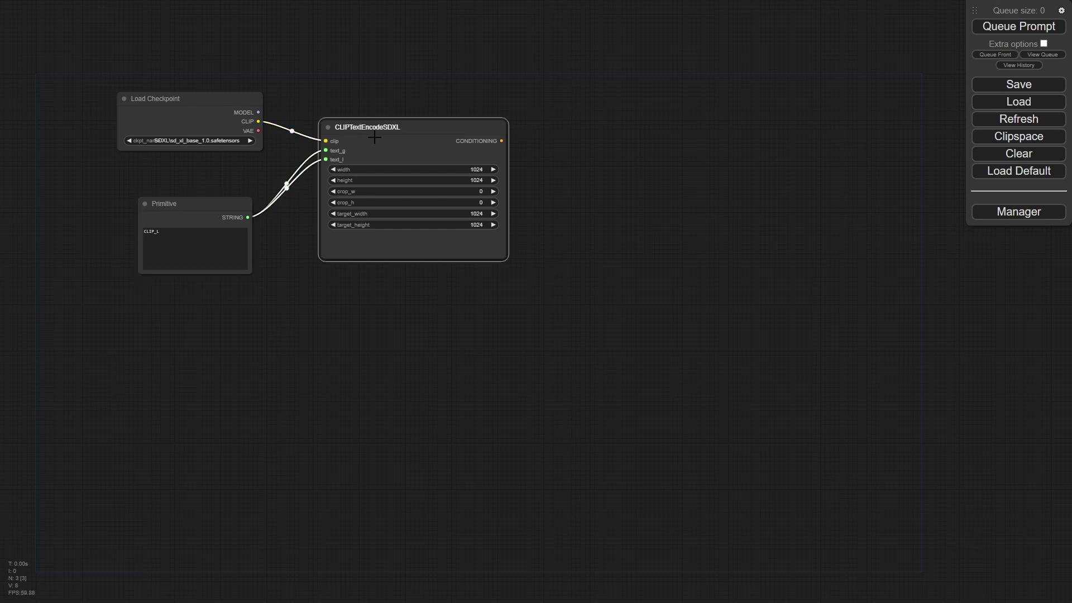
pyautogui.keyDown('shift'); pyautogui.click(205, 211); pyautogui.keyUp('shift')
pyautogui.rightClick(412, 133)
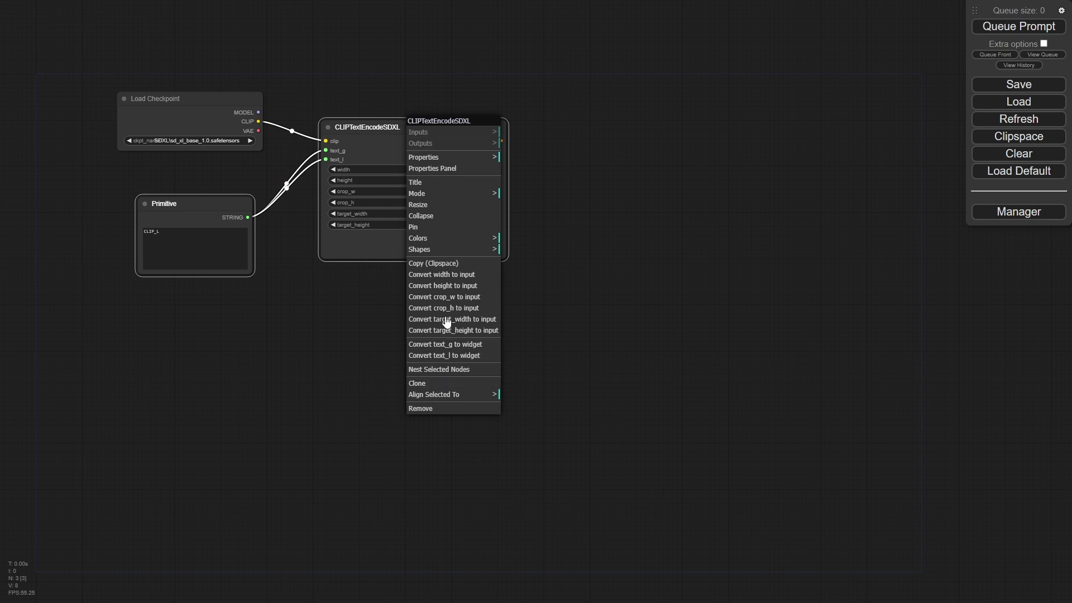
pyautogui.click(454, 239)
pyautogui.click(522, 279)
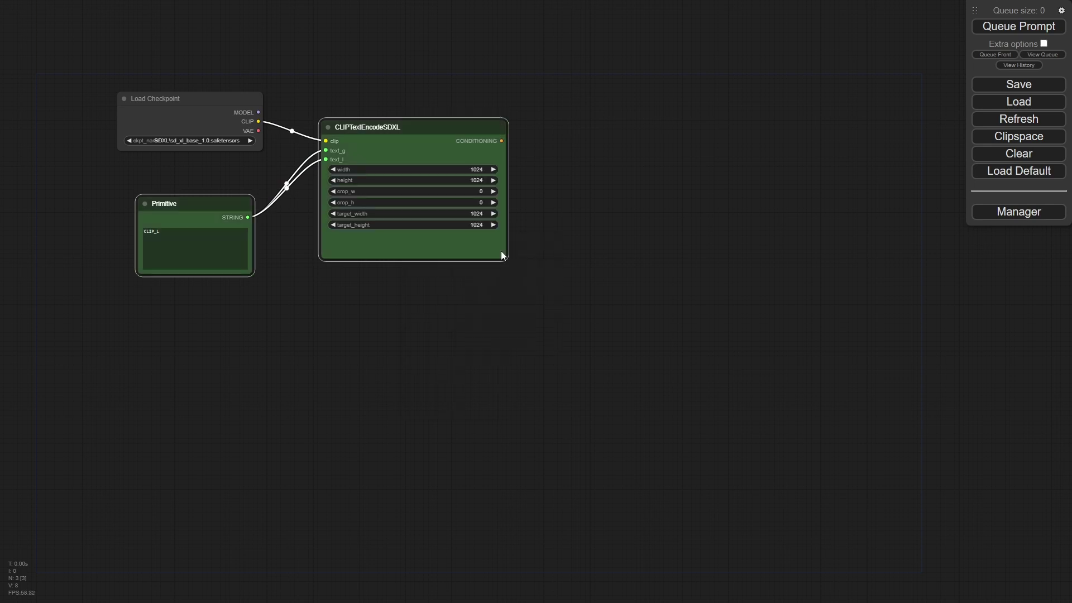
pyautogui.moveTo(396, 137); pyautogui.dragTo(396, 144)
pyautogui.keyDown('shift'); pyautogui.click(232, 208); pyautogui.keyUp('shift')
# Paste a linked copy of the pair below the originals and colour it red
pyautogui.hotkey('ctrl', 'c')
pyautogui.hotkey('ctrl', 'shift', 'v')
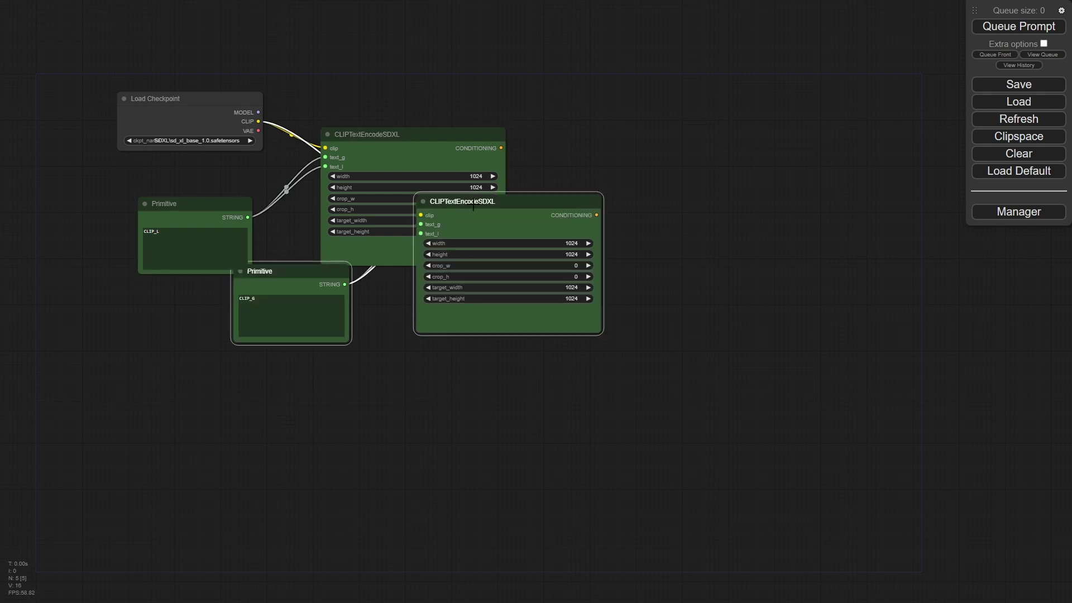
pyautogui.moveTo(490, 200); pyautogui.dragTo(383, 290)
pyautogui.rightClick(383, 290)
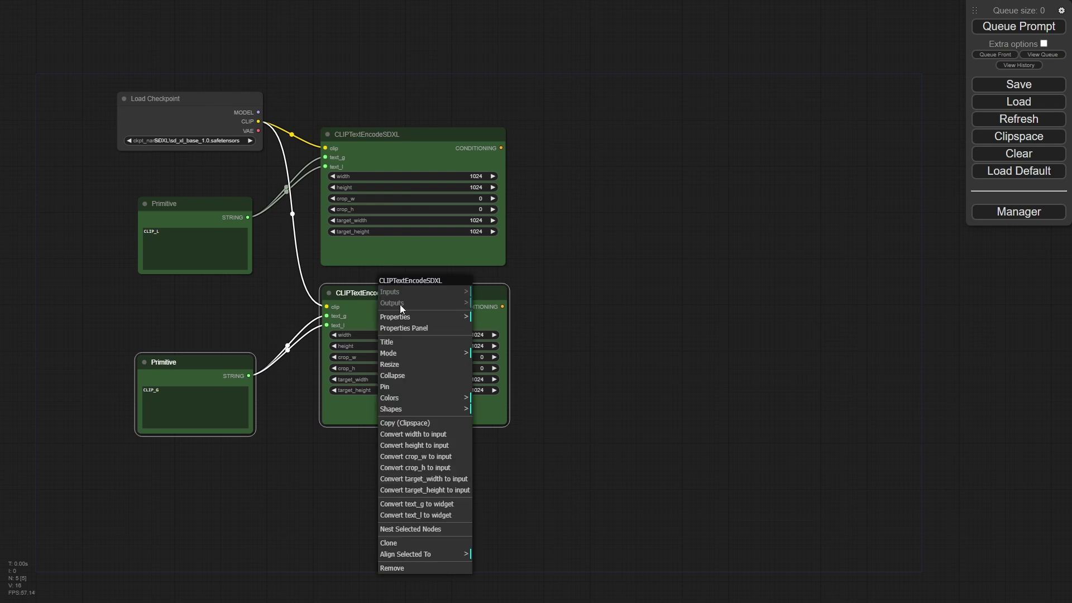
pyautogui.click(444, 397)
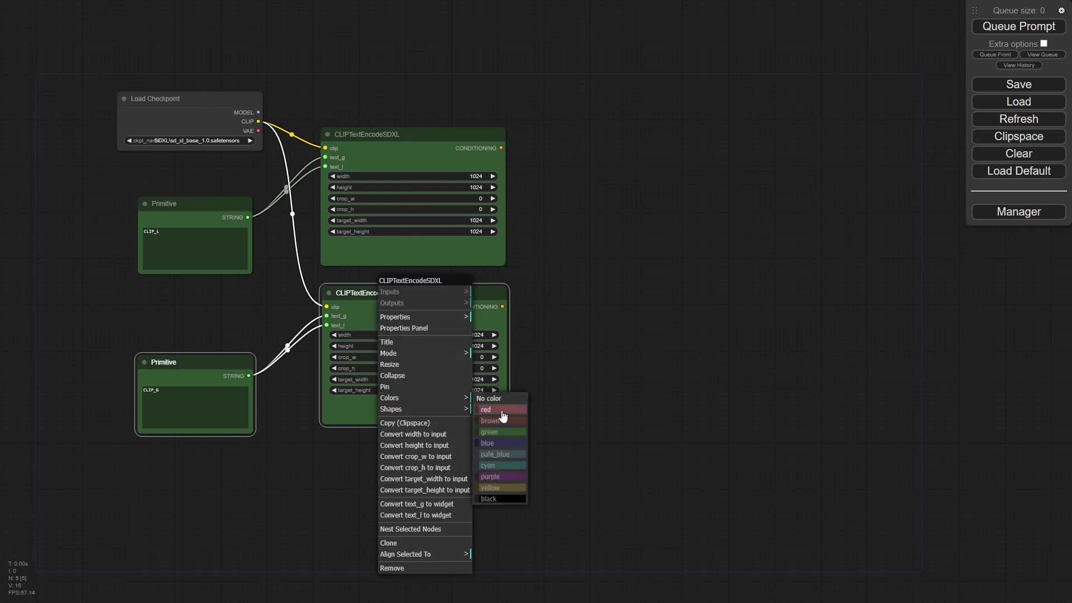
pyautogui.click(502, 414)
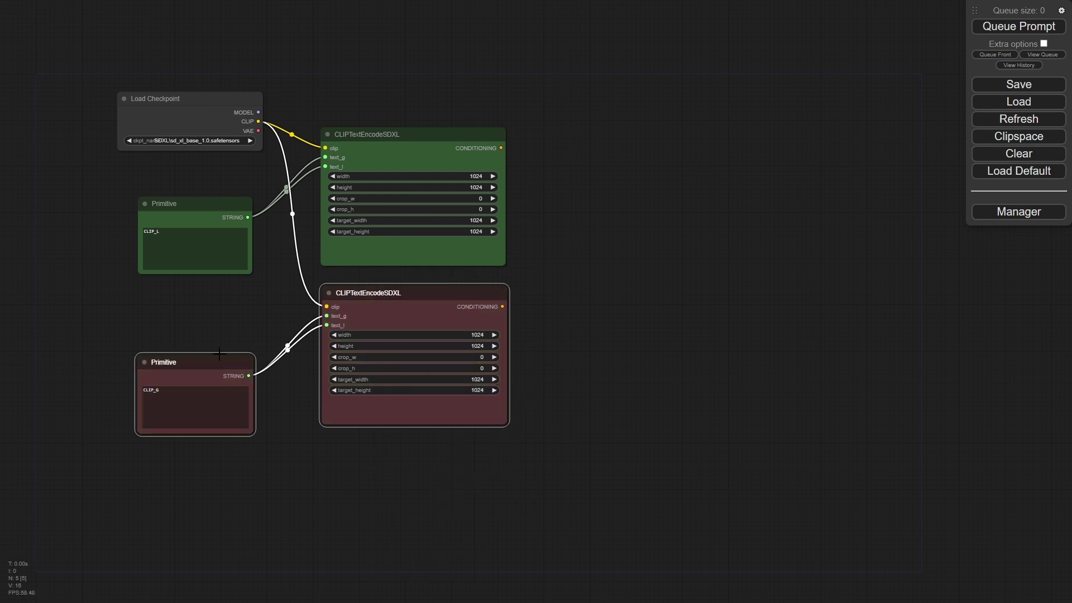
# Enter 'a photo of a female cyborg with blond flowing hair' in the green Primitive
pyautogui.click(189, 237)
pyautogui.hotkey('ctrl', 'a')
pyautogui.write('a photo of a female cybord wi')
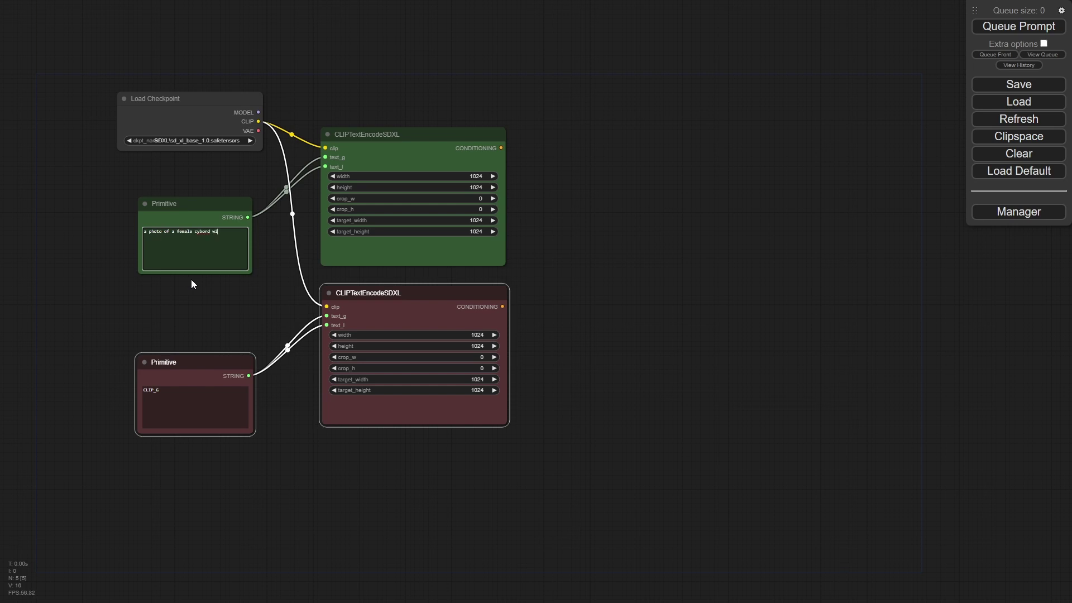
pyautogui.write('th blond flowing hair')
pyautogui.hotkey('ctrl', 'Left')
pyautogui.hotkey('ctrl', 'Left')
pyautogui.hotkey('ctrl', 'Left')
pyautogui.hotkey('ctrl', 'Left')
pyautogui.press('Left')
pyautogui.press('BackSpace')
pyautogui.write('g')
# Clear the red Primitive's text and move it up beside its encoder
pyautogui.click(199, 399)
pyautogui.hotkey('ctrl', 'a')
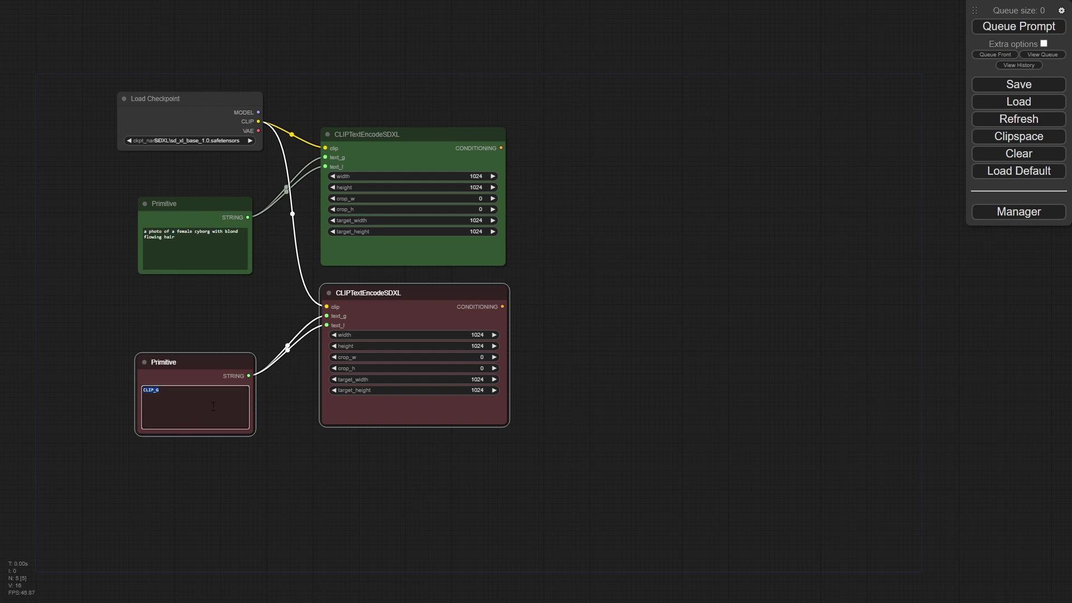
pyautogui.press('BackSpace')
pyautogui.moveTo(196, 363); pyautogui.dragTo(199, 311)
# Make room to the right of the graph and add a KSampler node
pyautogui.click(291, 418)
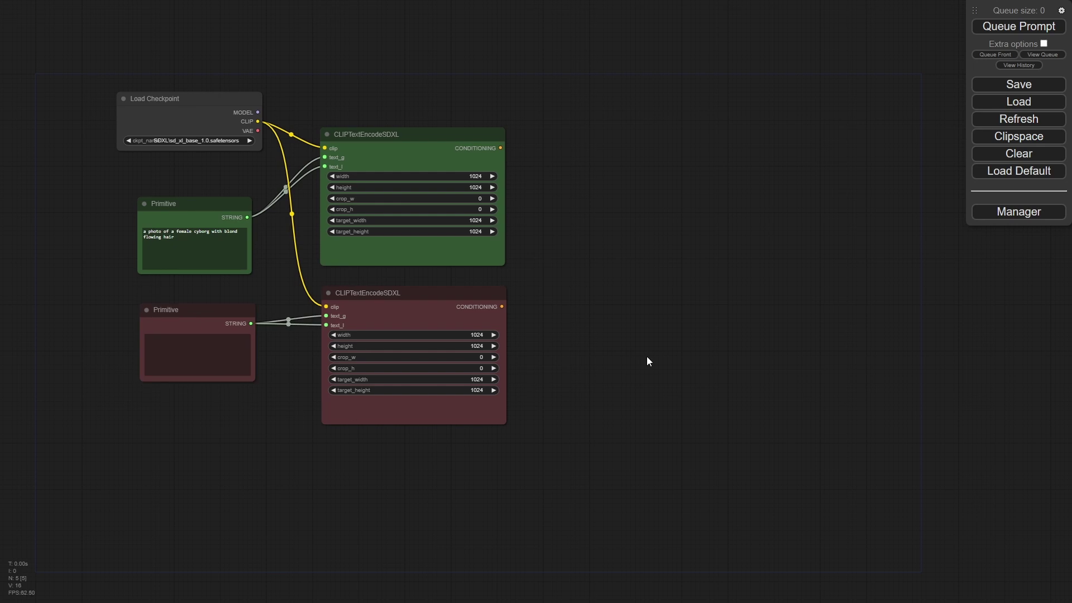
pyautogui.moveTo(662, 355); pyautogui.dragTo(517, 313)
pyautogui.scroll(-2, 570, 261)
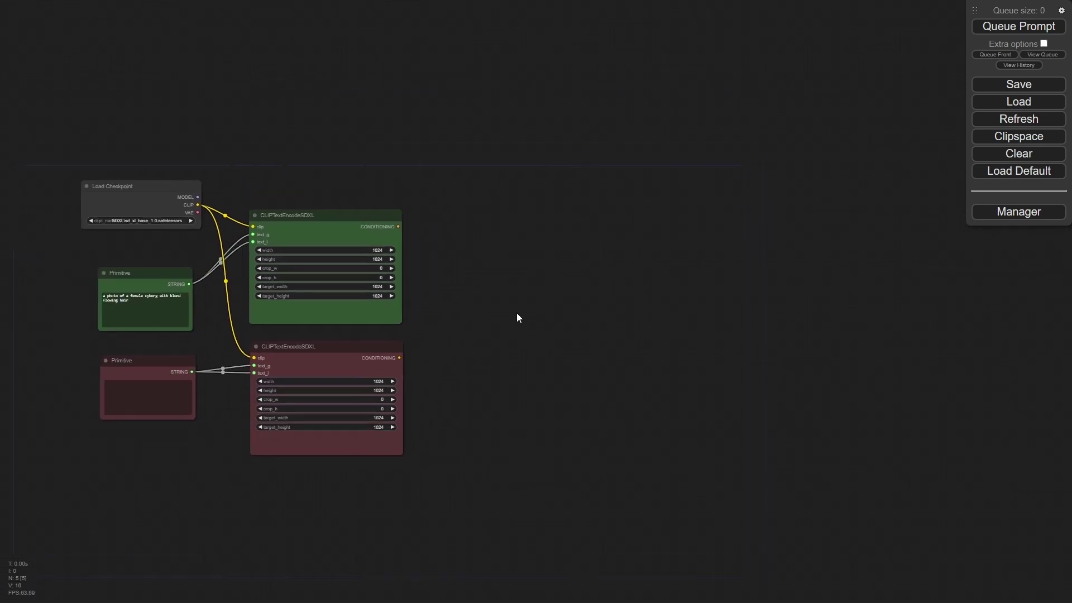
pyautogui.doubleClick(512, 258)
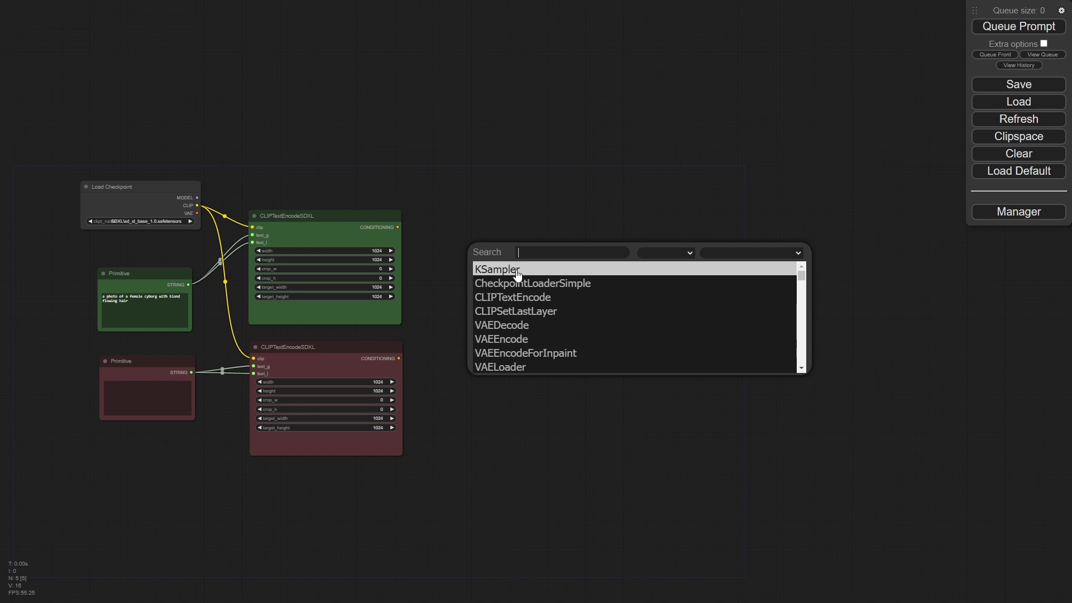
pyautogui.click(517, 271)
pyautogui.moveTo(534, 251); pyautogui.dragTo(533, 221)
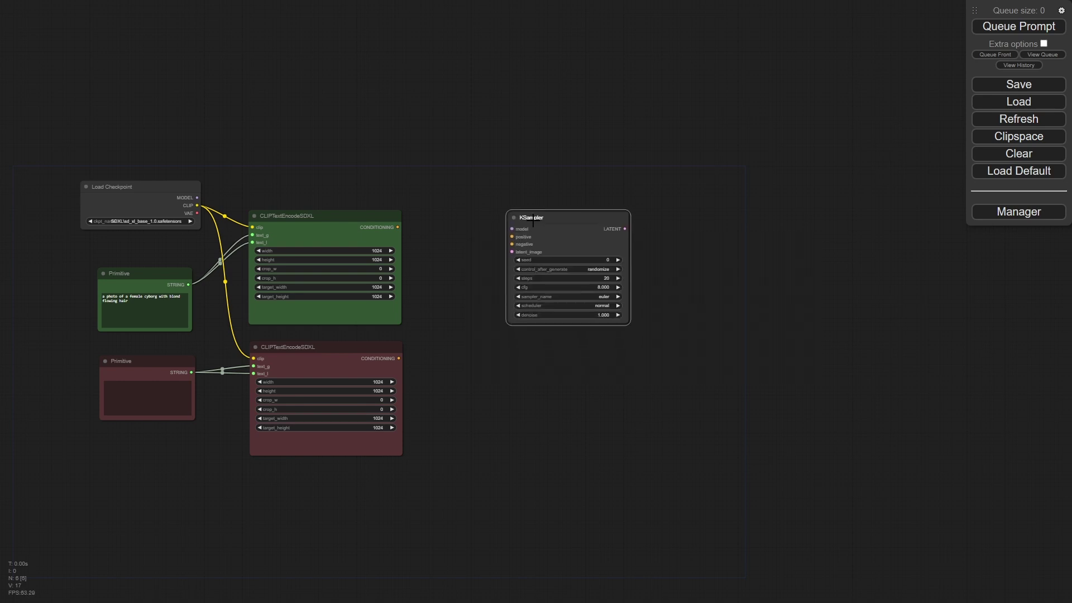
# Wire checkpoint MODEL, green conditioning as positive, and red conditioning as negative into the KSampler
pyautogui.scroll(1, 478, 265)
pyautogui.click(465, 247)
pyautogui.scroll(1, 465, 247)
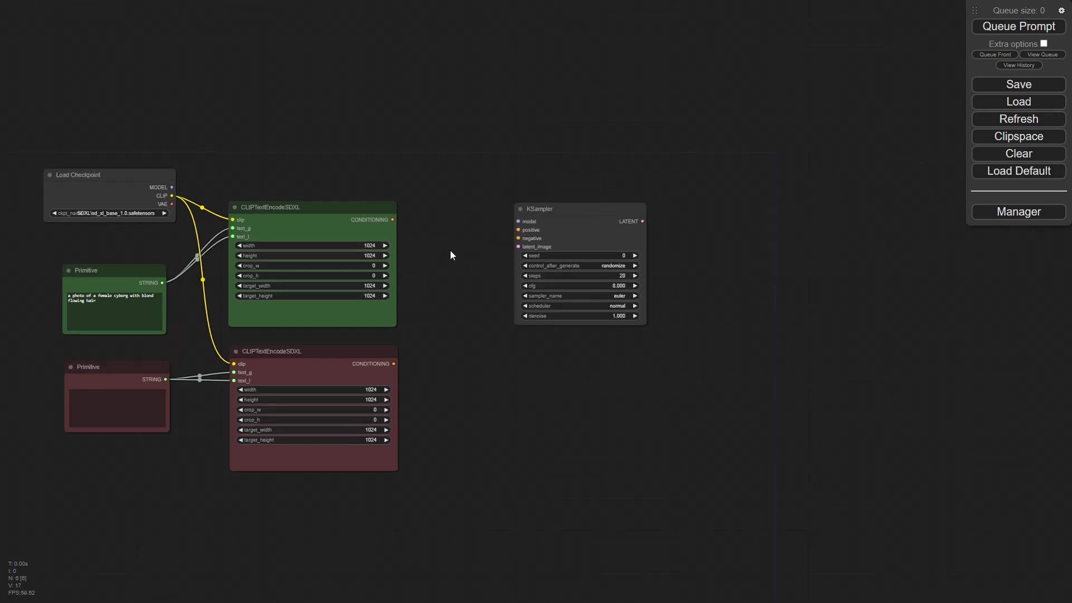
pyautogui.moveTo(171, 187); pyautogui.dragTo(518, 222)
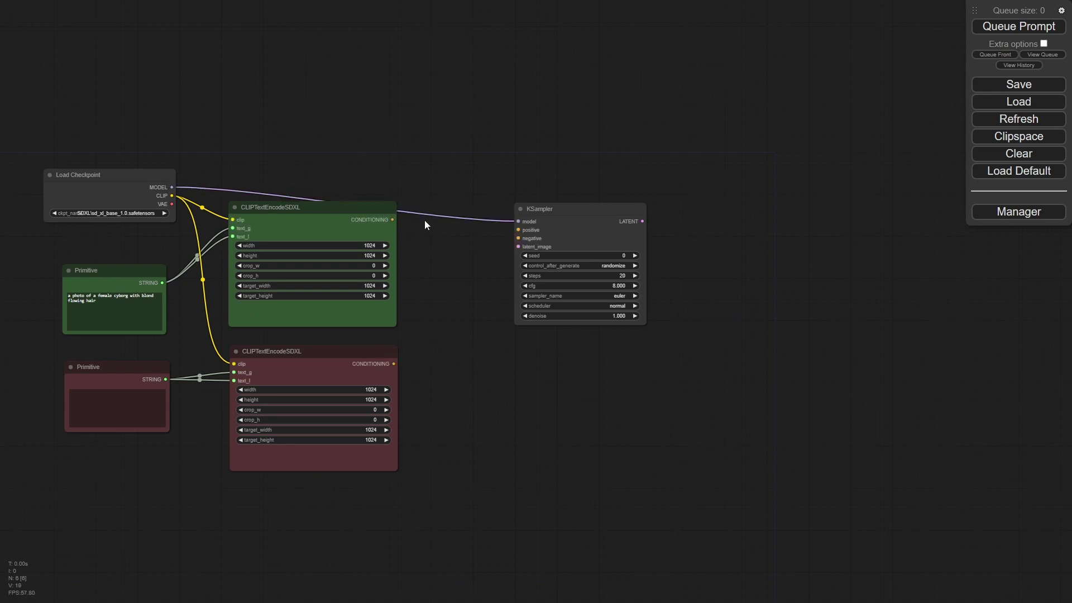
pyautogui.moveTo(393, 219); pyautogui.dragTo(518, 229)
pyautogui.moveTo(396, 362); pyautogui.dragTo(518, 237)
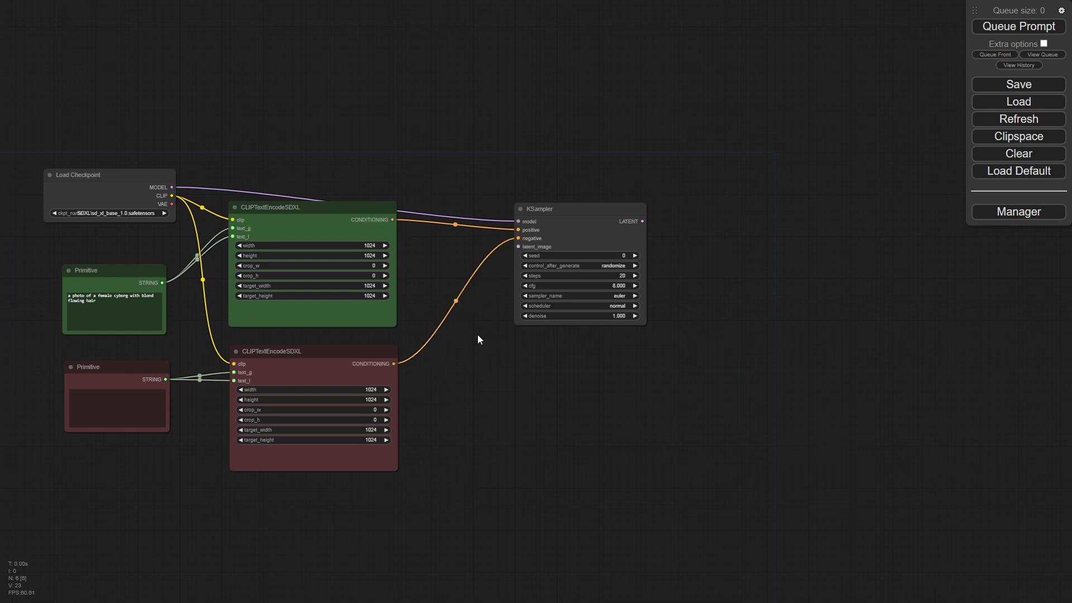
pyautogui.moveTo(489, 358); pyautogui.dragTo(500, 377)
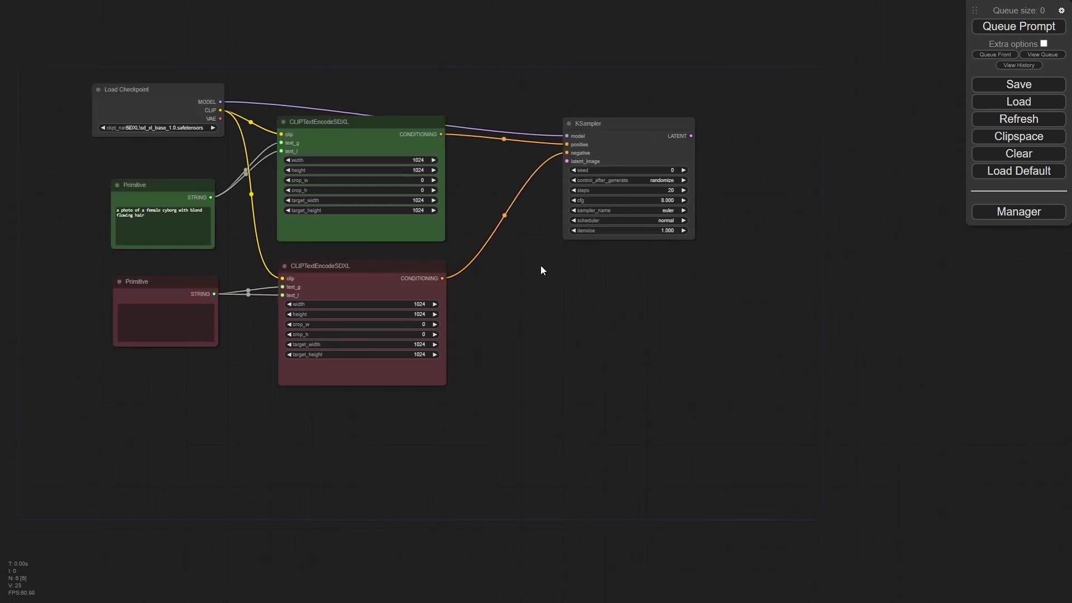
# Add an Empty Latent Image node below the negative prompt node
pyautogui.doubleClick(507, 318)
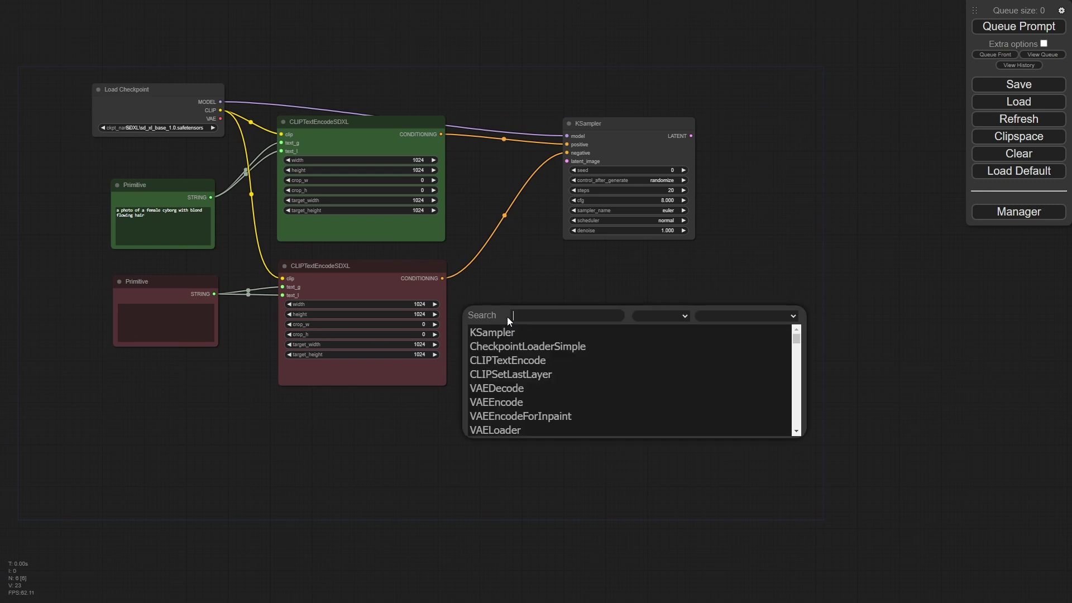
pyautogui.rightClick(506, 285)
pyautogui.click(516, 287)
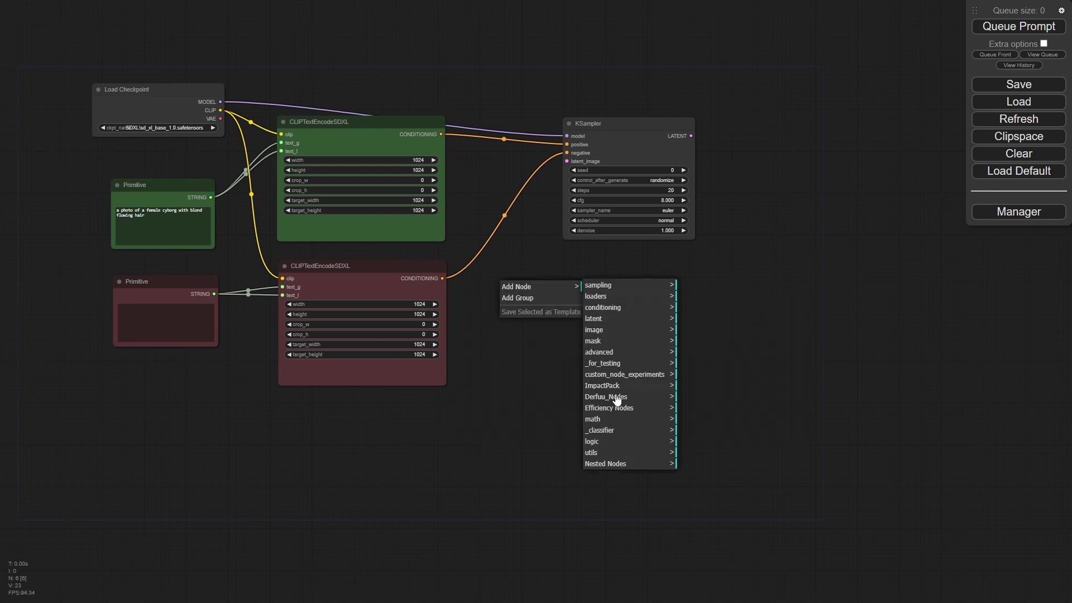
pyautogui.click(614, 319)
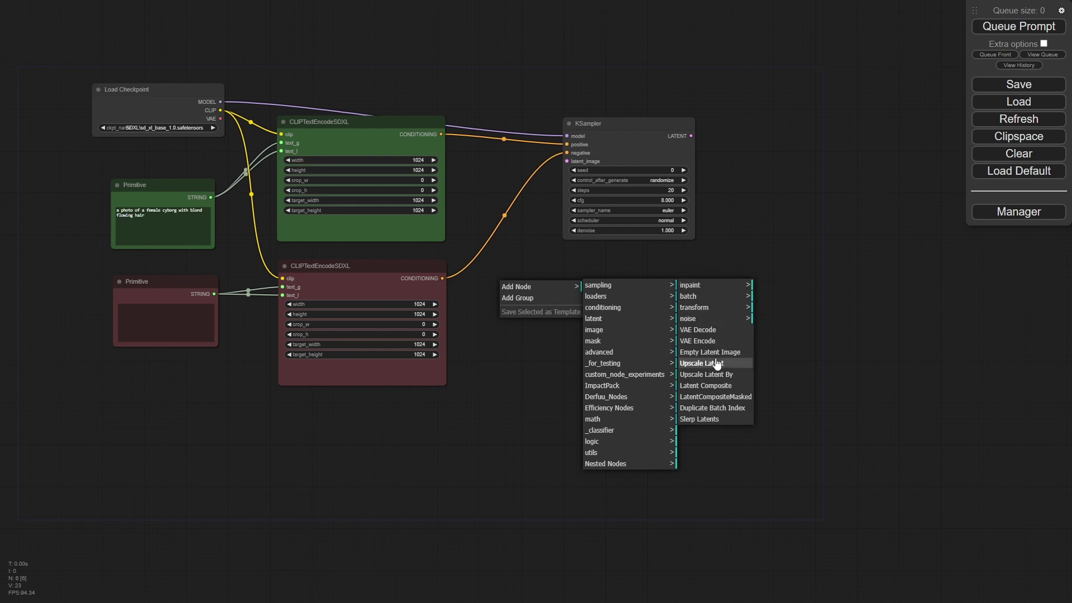
pyautogui.click(709, 352)
pyautogui.moveTo(606, 297); pyautogui.dragTo(499, 403)
# Set the latent width and height to 1024 and link it to KSampler latent_image
pyautogui.click(504, 409)
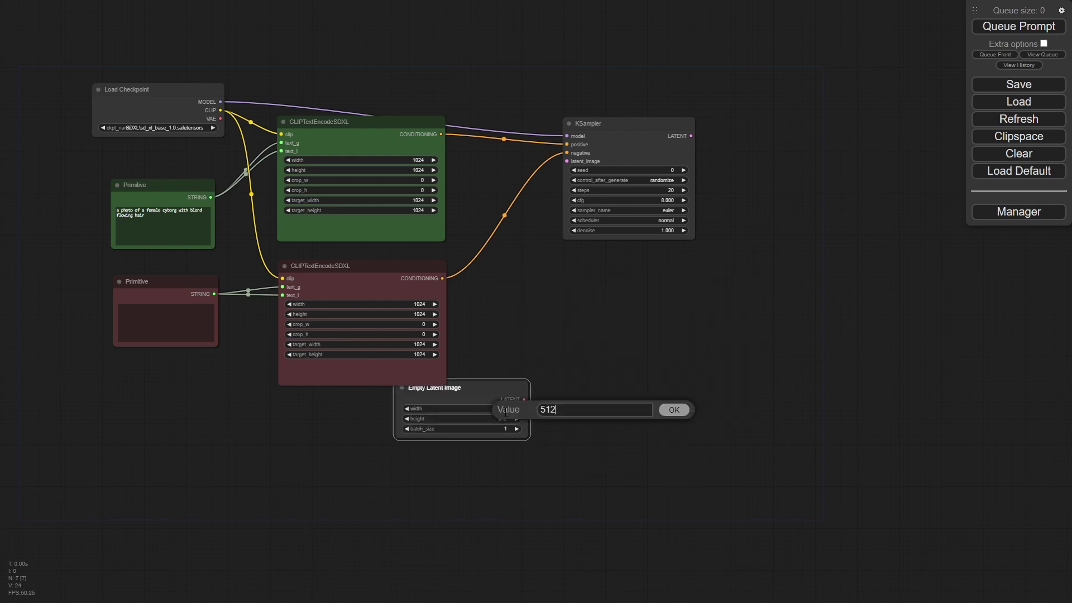
pyautogui.write('1024')
pyautogui.press('Return')
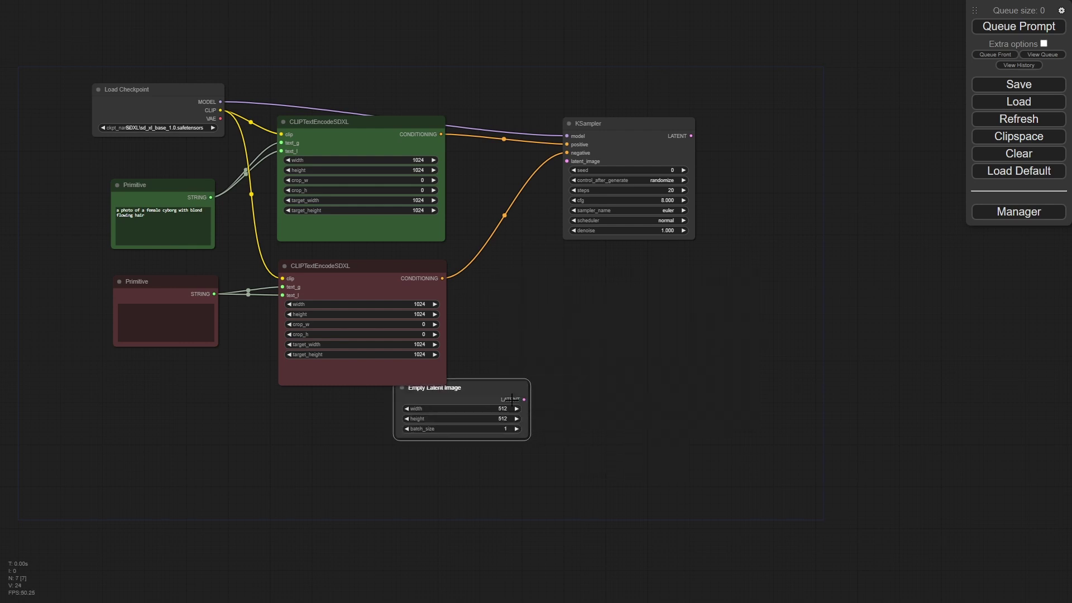
pyautogui.click(502, 419)
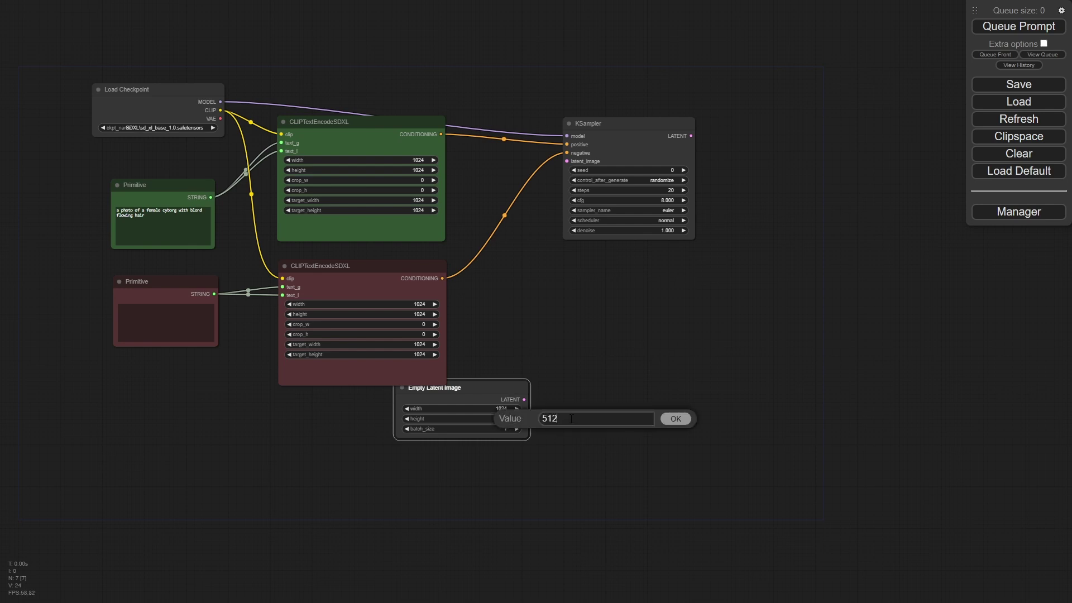
pyautogui.write('1024')
pyautogui.press('Return')
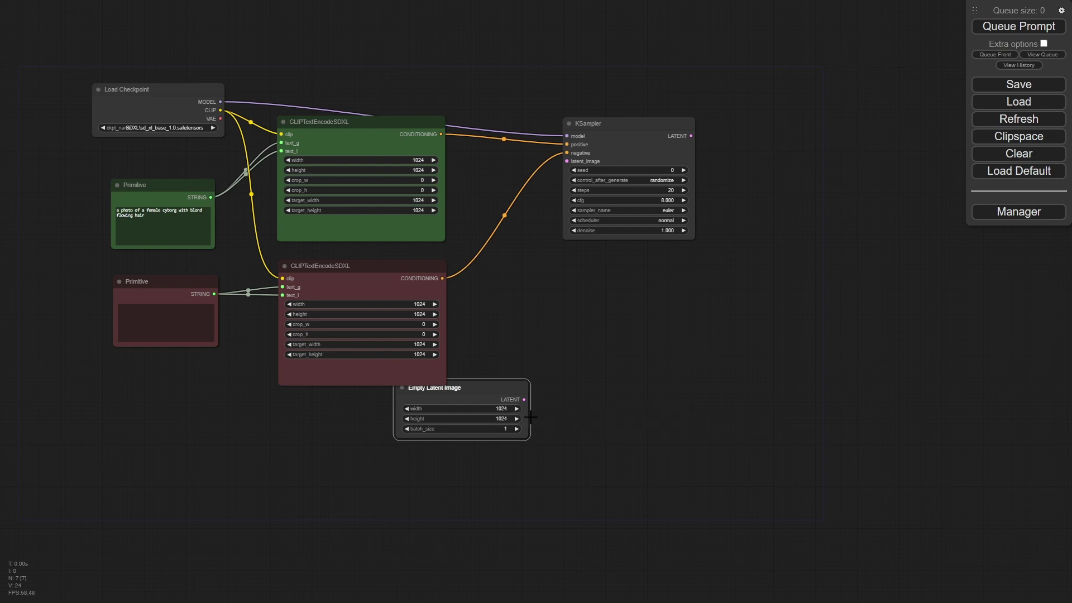
pyautogui.moveTo(471, 402); pyautogui.dragTo(567, 161)
# Add a VAE Decode fed by the KSampler's latent and the checkpoint's VAE
pyautogui.moveTo(478, 418); pyautogui.dragTo(407, 419)
pyautogui.moveTo(762, 285); pyautogui.dragTo(728, 302)
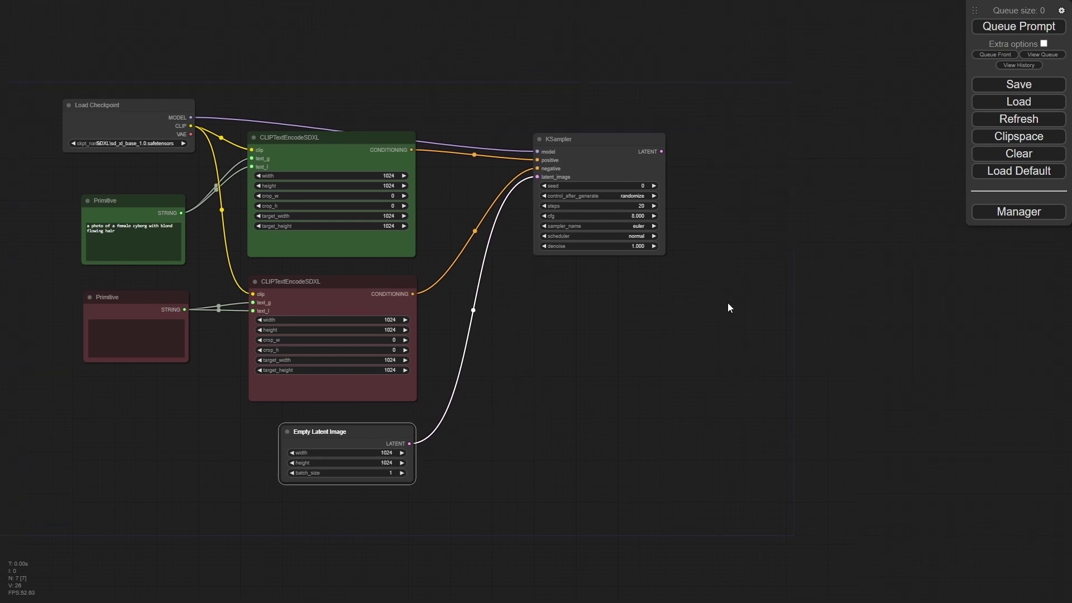
pyautogui.moveTo(657, 153); pyautogui.dragTo(764, 130)
pyautogui.click(769, 210)
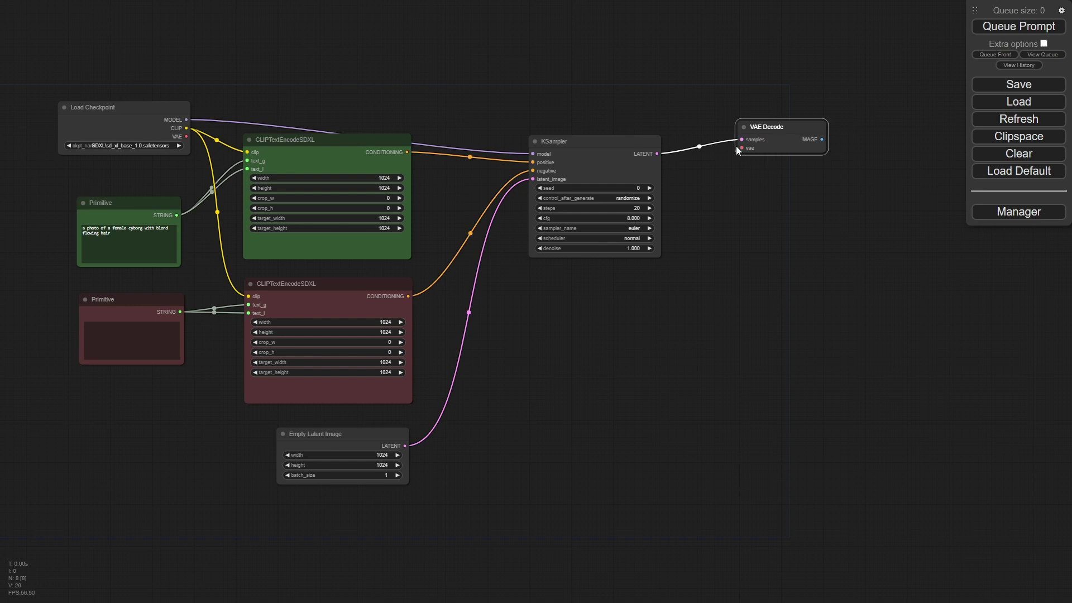
pyautogui.moveTo(186, 136); pyautogui.dragTo(734, 207)
# Add a Preview Image for the decoded output and select the Empty Latent Image node
pyautogui.click(868, 268)
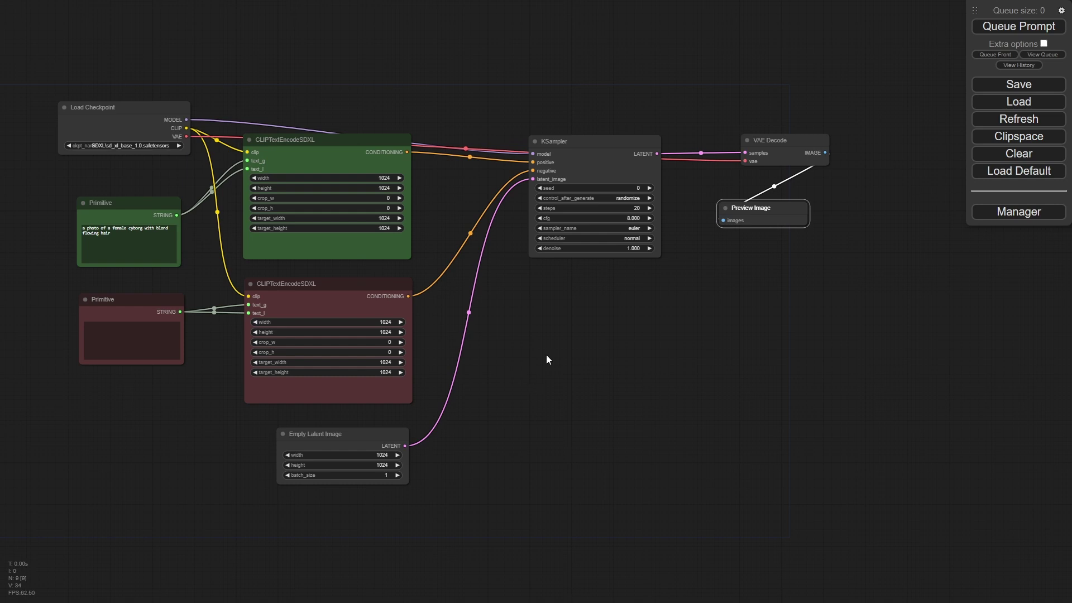
pyautogui.moveTo(543, 333); pyautogui.dragTo(630, 287)
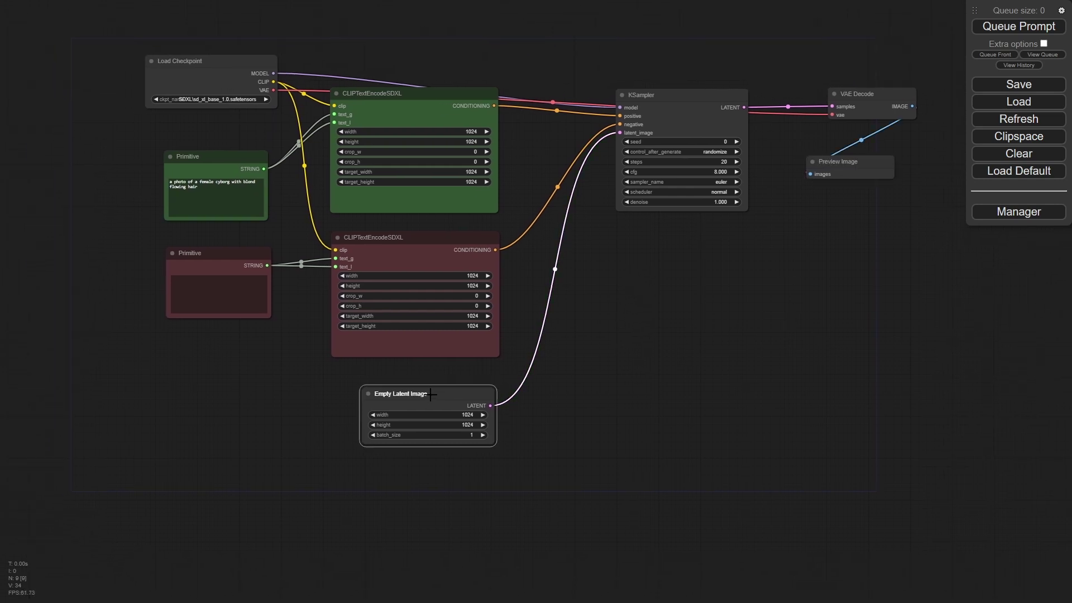
pyautogui.moveTo(432, 389); pyautogui.dragTo(433, 392)
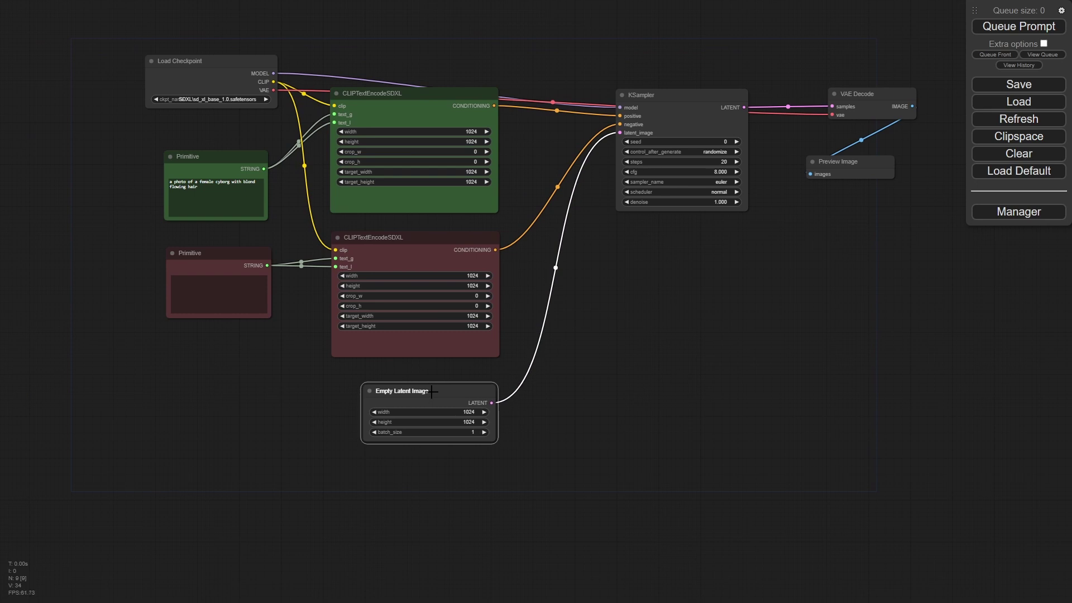
# Delete the Empty Latent Image node and open Manager's Install Custom Nodes list
pyautogui.press('Delete')
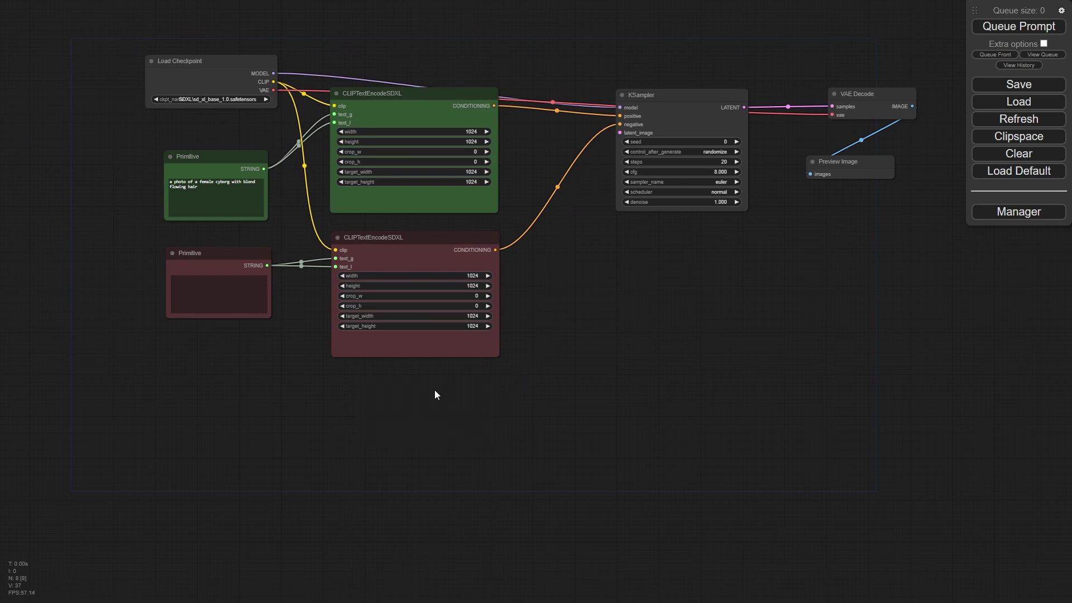
pyautogui.click(1025, 214)
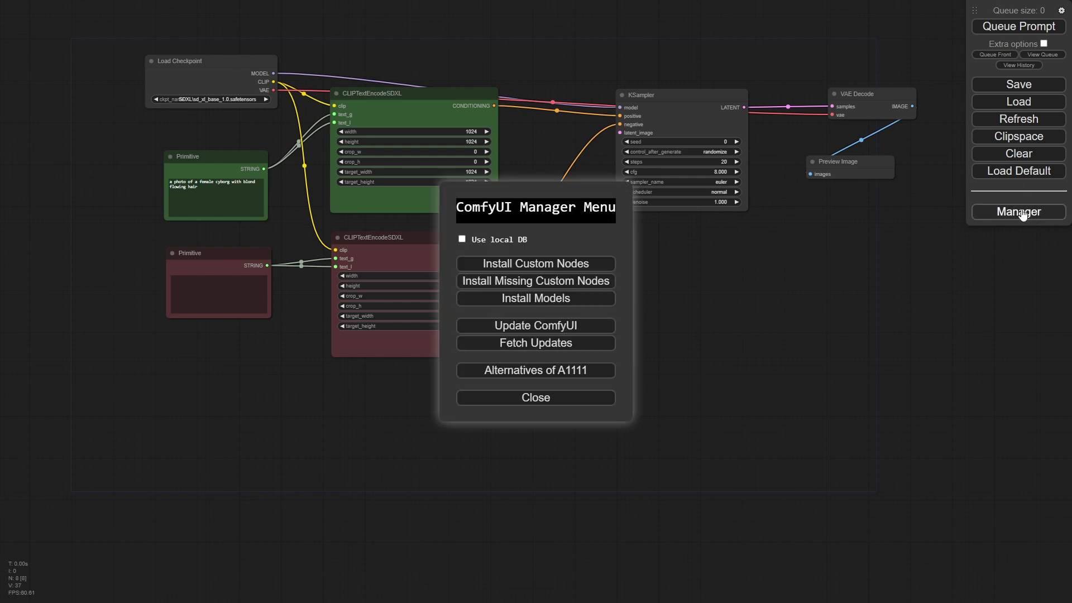
pyautogui.click(548, 265)
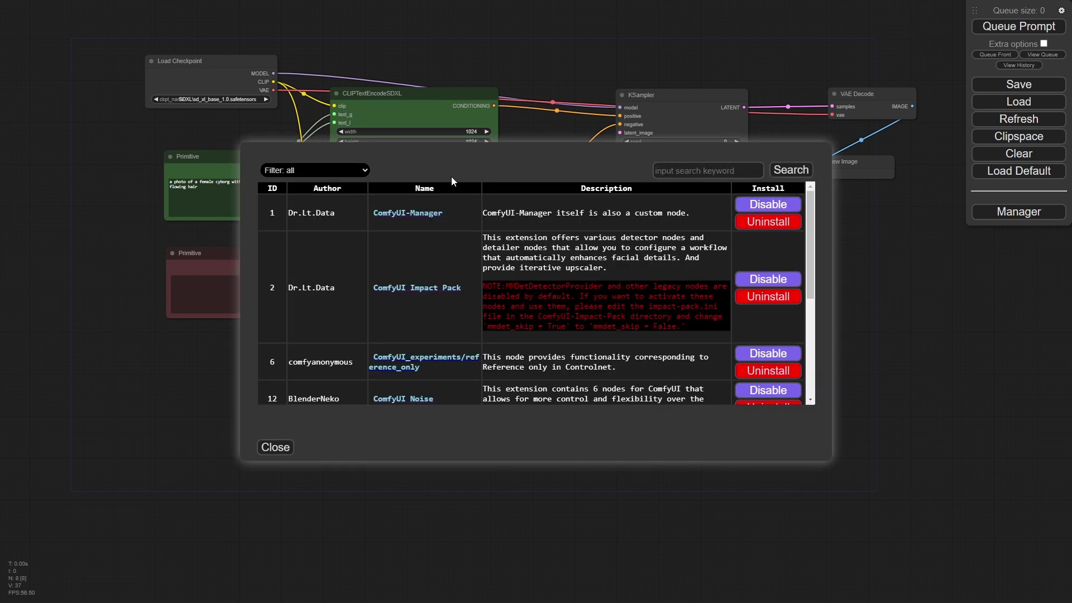
# Filter the custom node list by 'der' and open the Derfuu_ComfyUI_ModdedNodes project page
pyautogui.click(668, 170)
pyautogui.write('der')
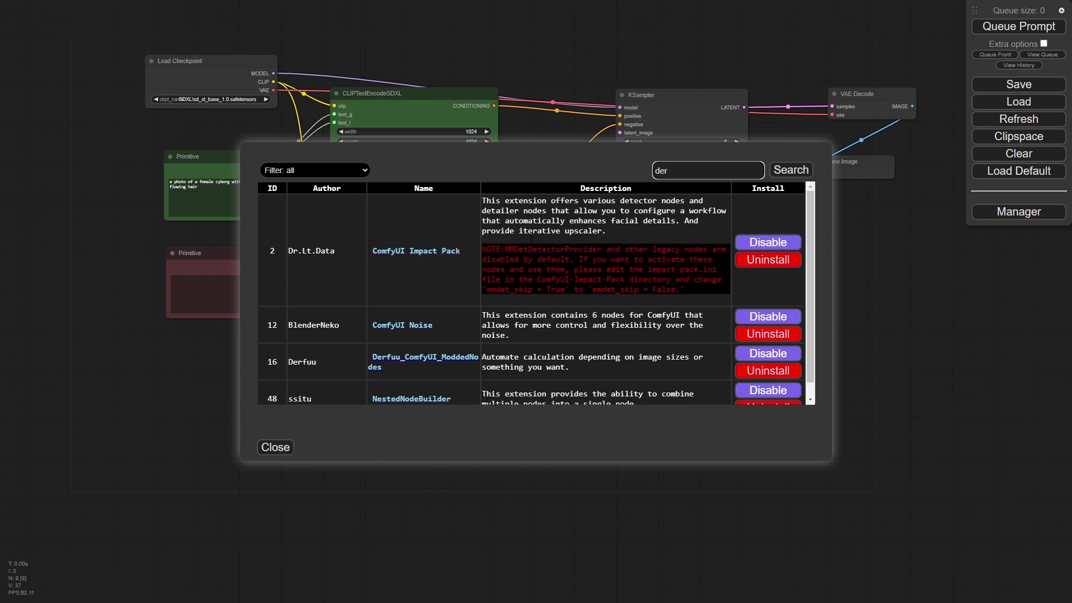
pyautogui.scroll(-1, 304, 368)
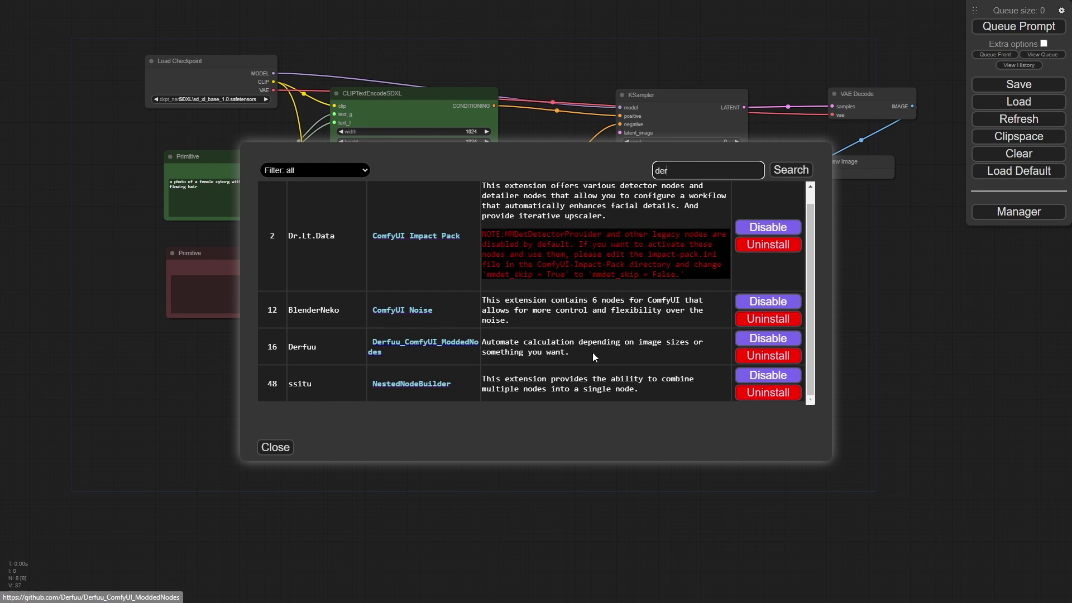
pyautogui.click(450, 347)
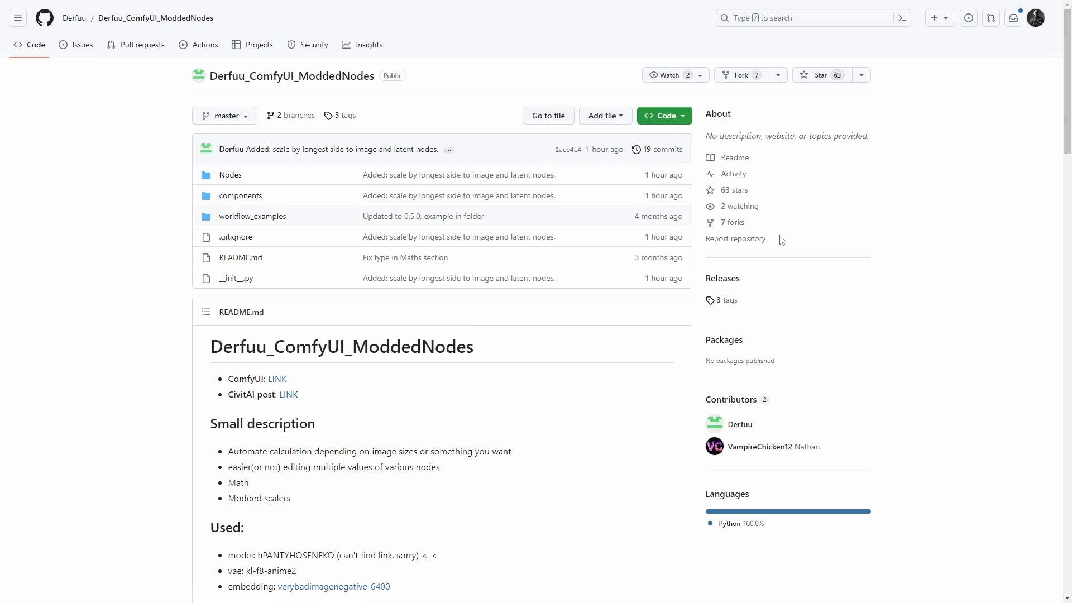
# Return from the project page to ComfyUI and close the Manager windows
pyautogui.hotkey('ctrl', 'w')
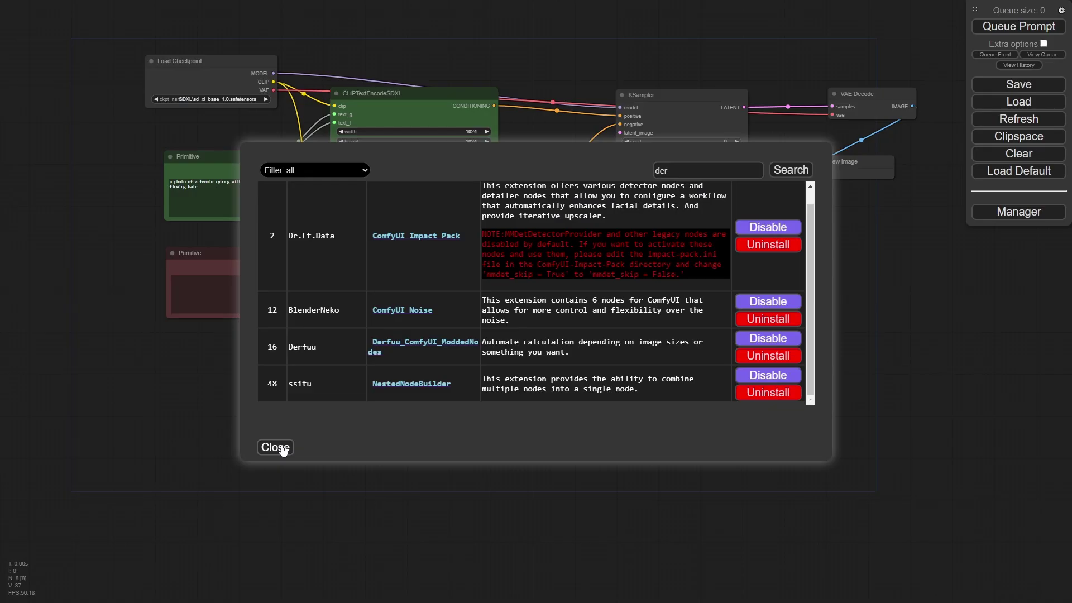
pyautogui.click(277, 446)
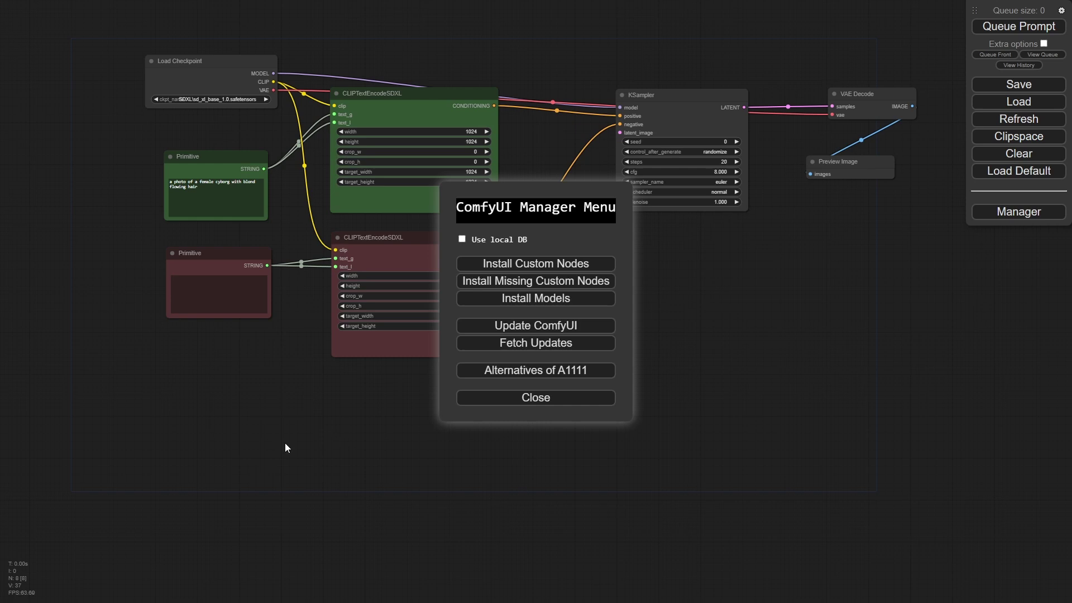
pyautogui.click(530, 399)
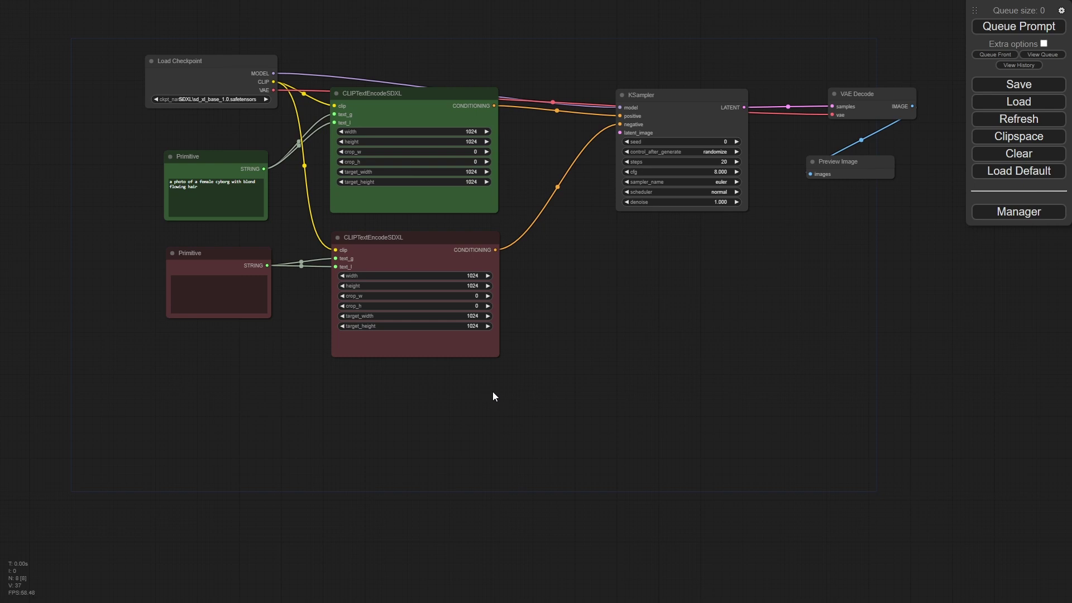
# Add a Load Image node at the lower left showing the wavy-haired cyborg picture
pyautogui.rightClick(552, 363)
pyautogui.click(558, 365)
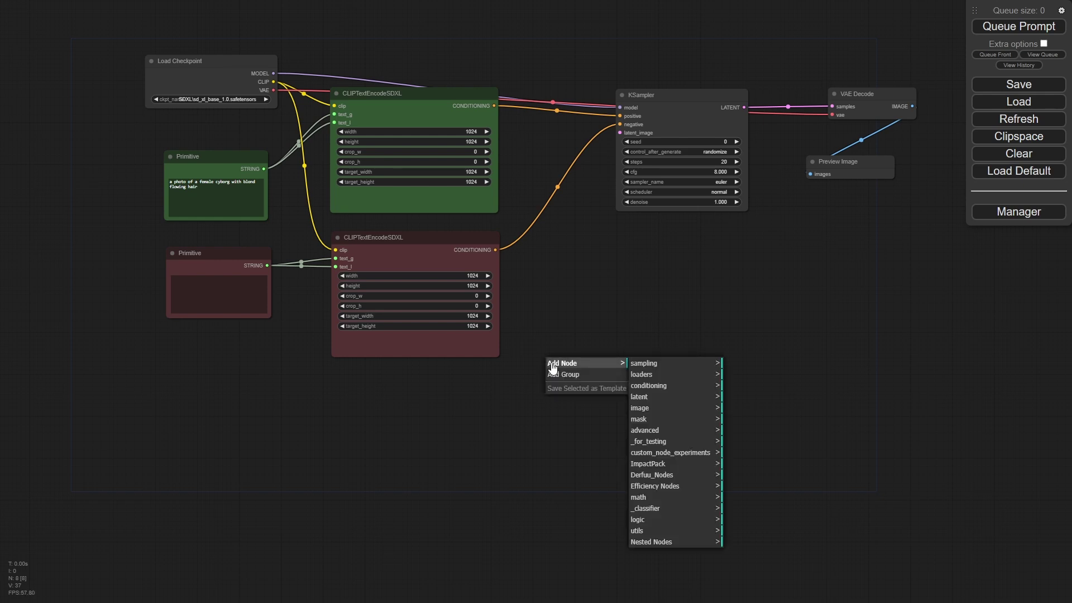
pyautogui.click(671, 408)
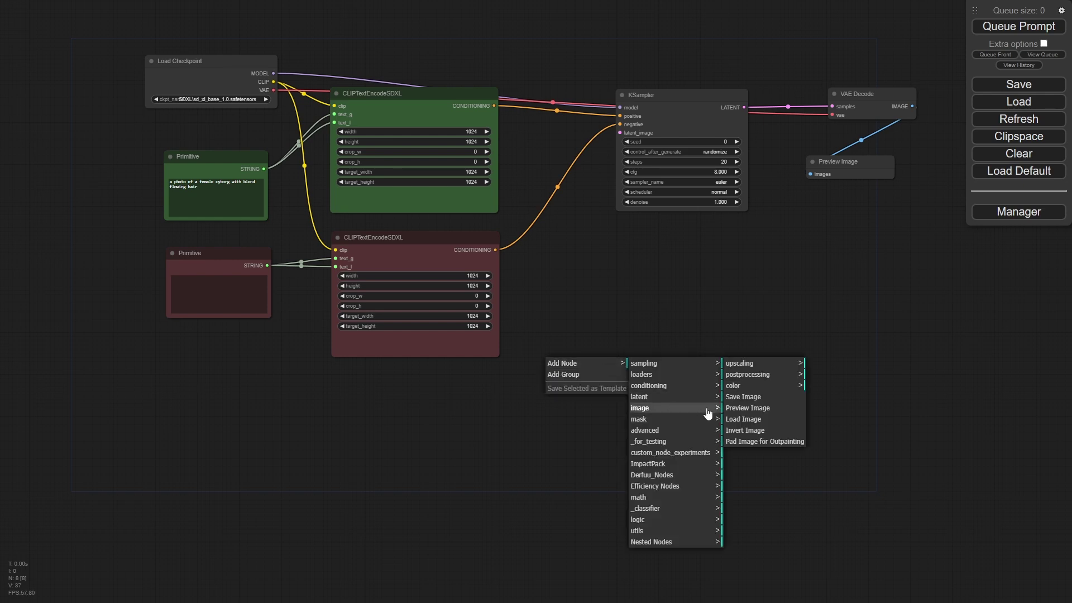
pyautogui.click(746, 420)
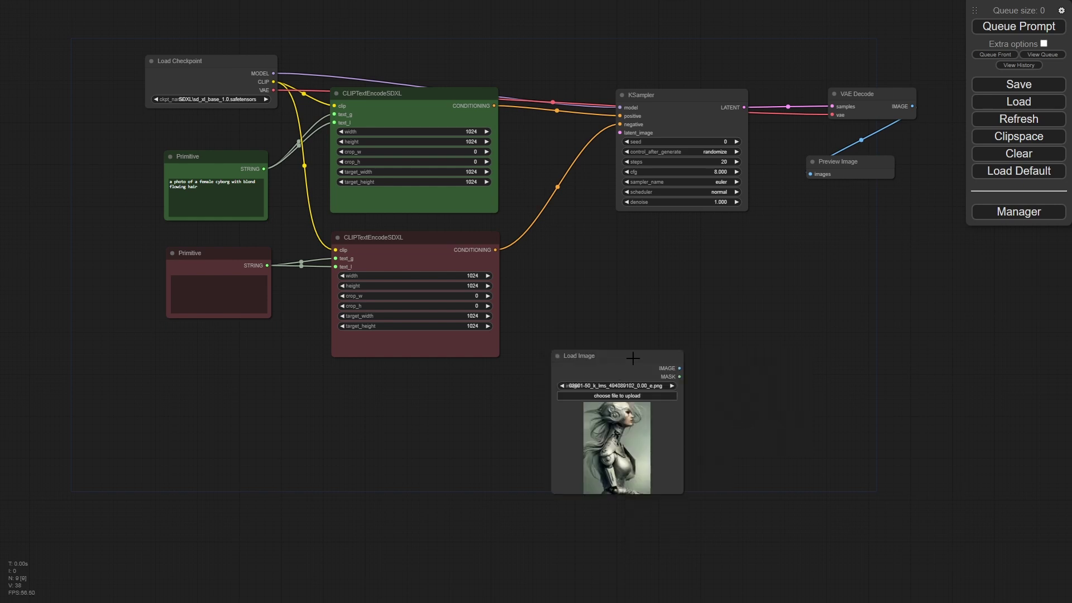
pyautogui.moveTo(611, 359); pyautogui.dragTo(223, 380)
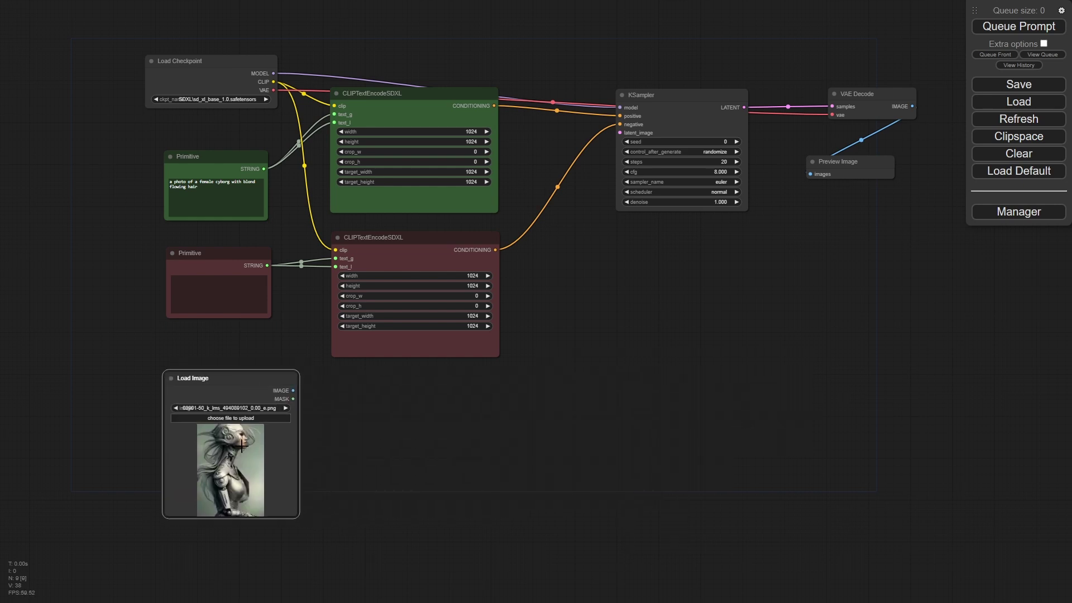
pyautogui.click(240, 418)
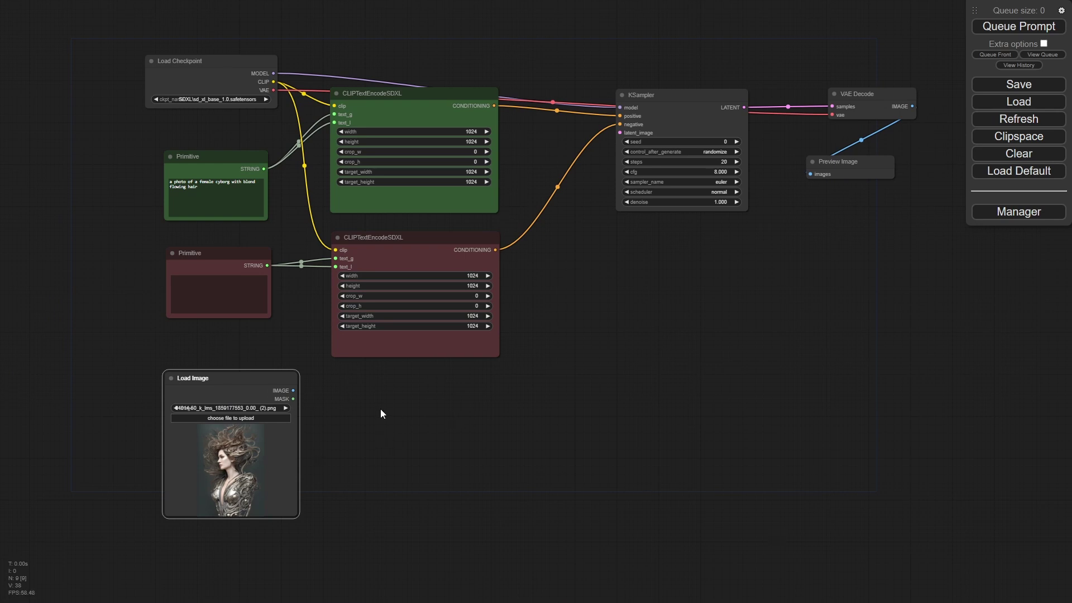
# Enlarge the Load Image node and place it below the negative prompt Primitive
pyautogui.moveTo(382, 412); pyautogui.dragTo(414, 363)
pyautogui.moveTo(263, 322); pyautogui.dragTo(84, 144)
pyautogui.moveTo(176, 283); pyautogui.dragTo(609, 602)
pyautogui.scroll(-5, 642, 491)
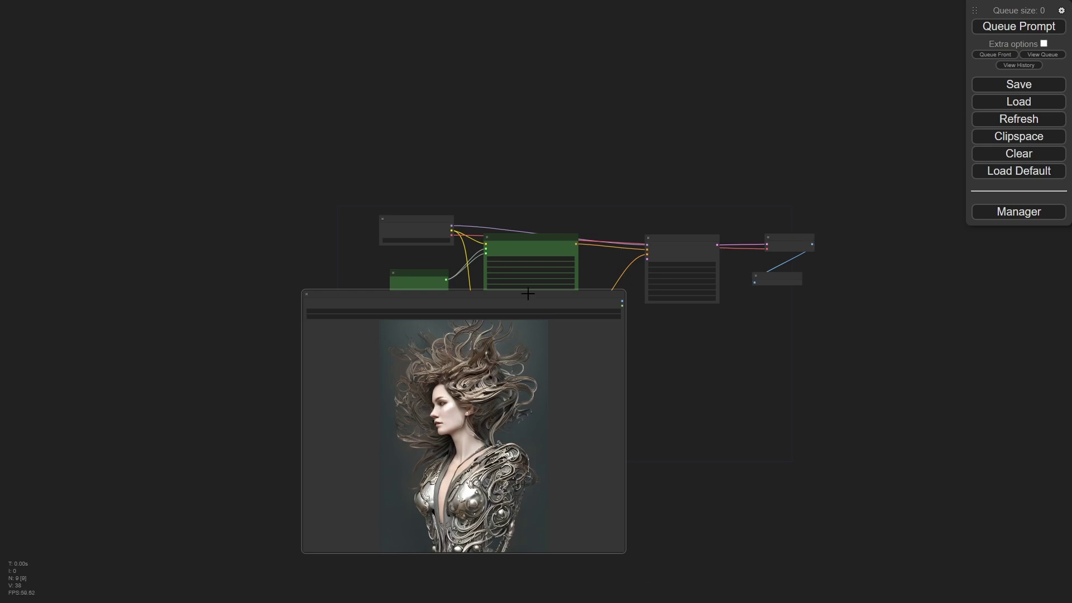
pyautogui.moveTo(531, 294); pyautogui.dragTo(270, 86)
pyautogui.moveTo(363, 341); pyautogui.dragTo(101, 158)
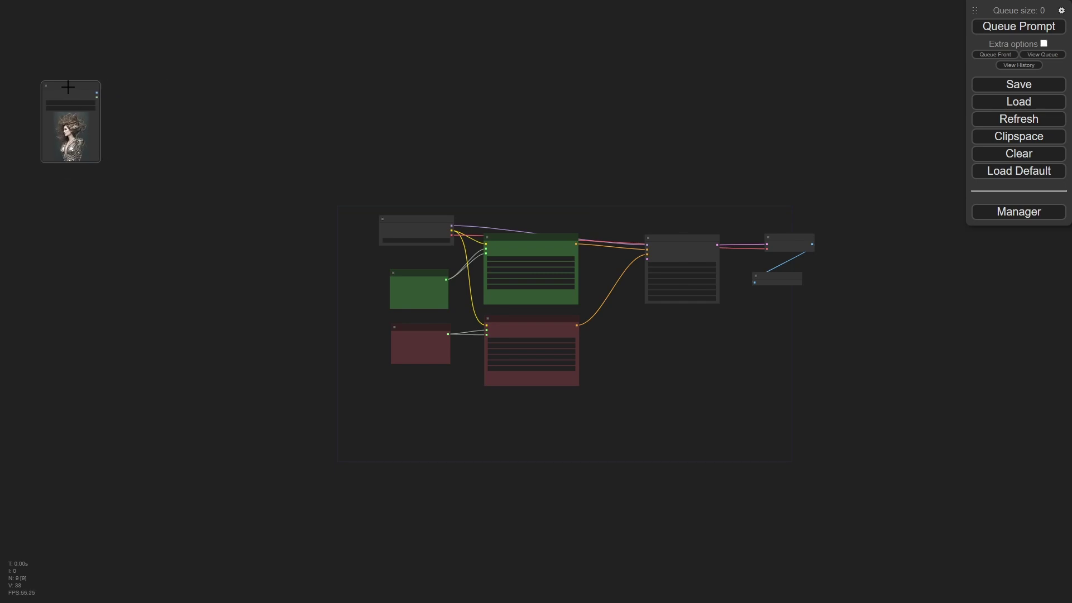
pyautogui.moveTo(63, 85); pyautogui.dragTo(409, 370)
# Enlarge the Load Image preview further, then zoom out to show the KSampler
pyautogui.scroll(5, 505, 424)
pyautogui.scroll(3, 507, 429)
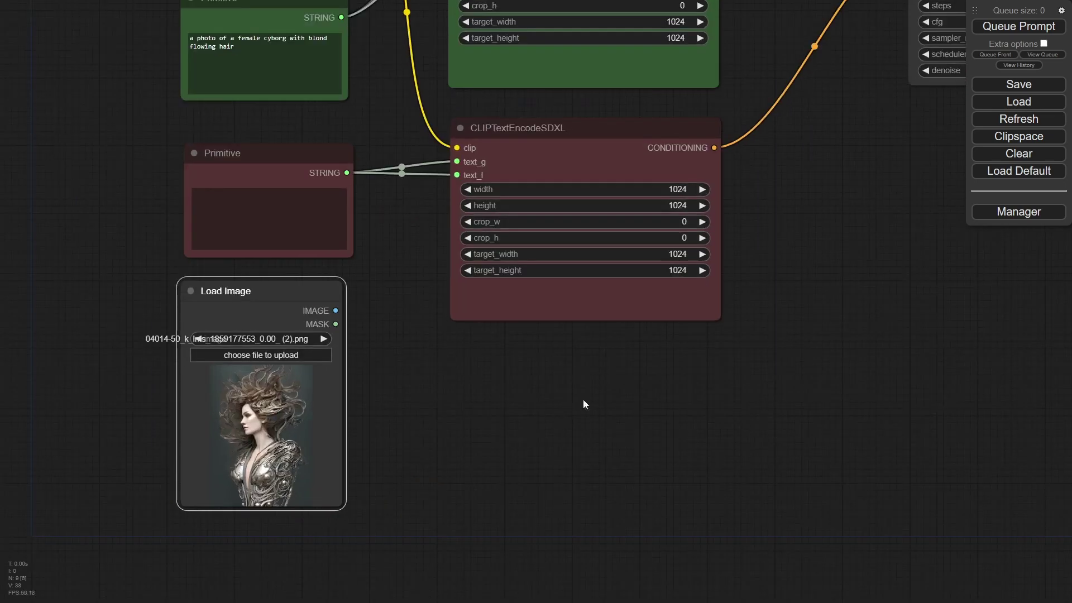
pyautogui.moveTo(596, 395); pyautogui.dragTo(446, 445)
pyautogui.moveTo(234, 407); pyautogui.dragTo(260, 350)
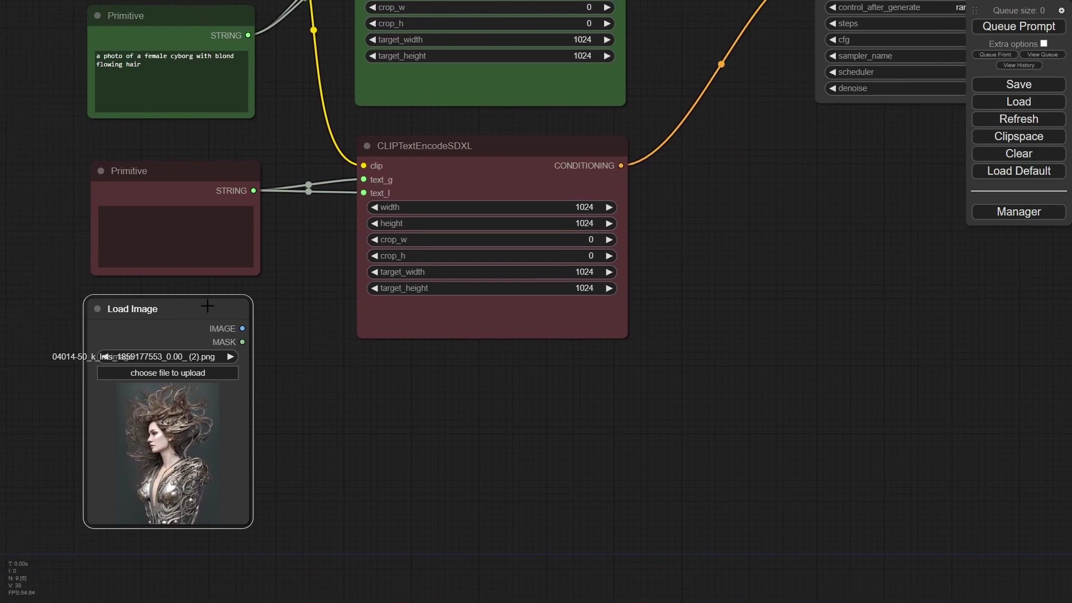
pyautogui.moveTo(237, 514); pyautogui.dragTo(297, 560)
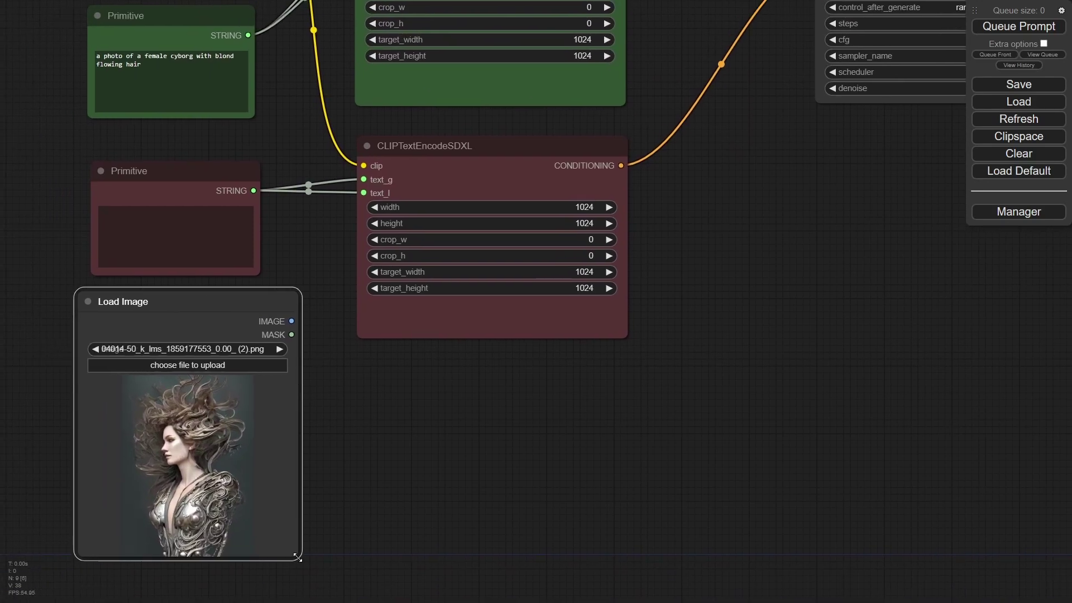
pyautogui.moveTo(443, 495); pyautogui.dragTo(431, 432)
pyautogui.scroll(-3, 426, 413)
# Add a Derfuu modded Image scale to side node and feed it the loaded image
pyautogui.rightClick(485, 368)
pyautogui.click(485, 369)
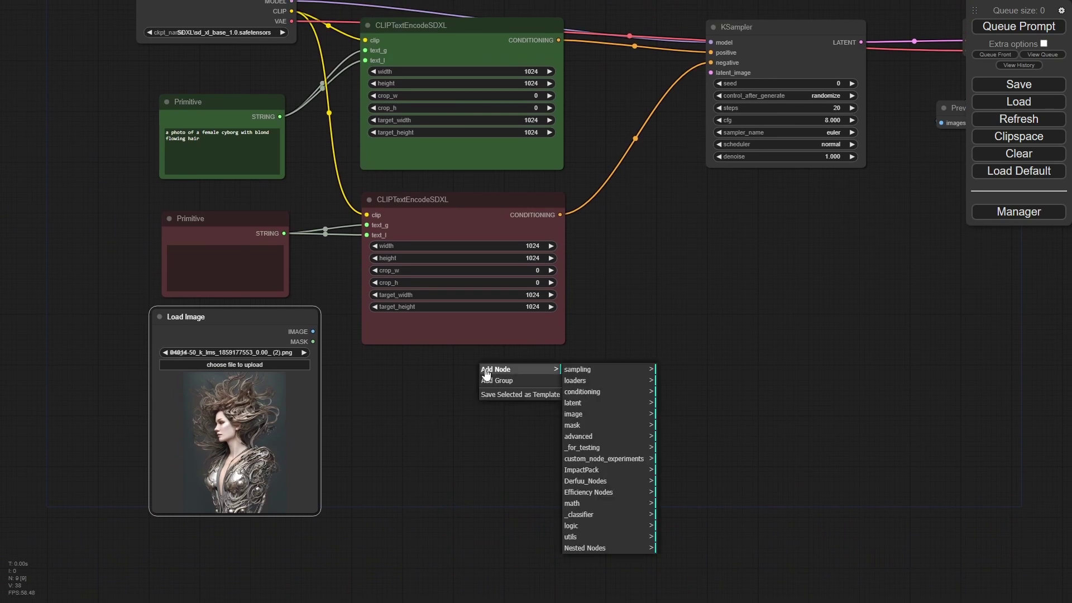
pyautogui.click(627, 481)
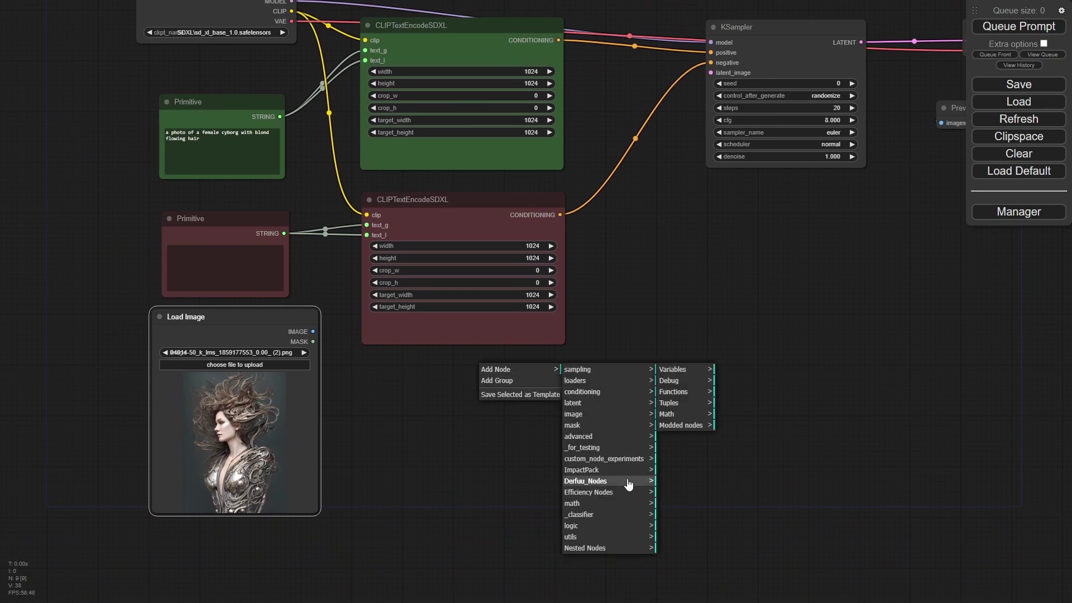
pyautogui.click(682, 425)
pyautogui.click(744, 383)
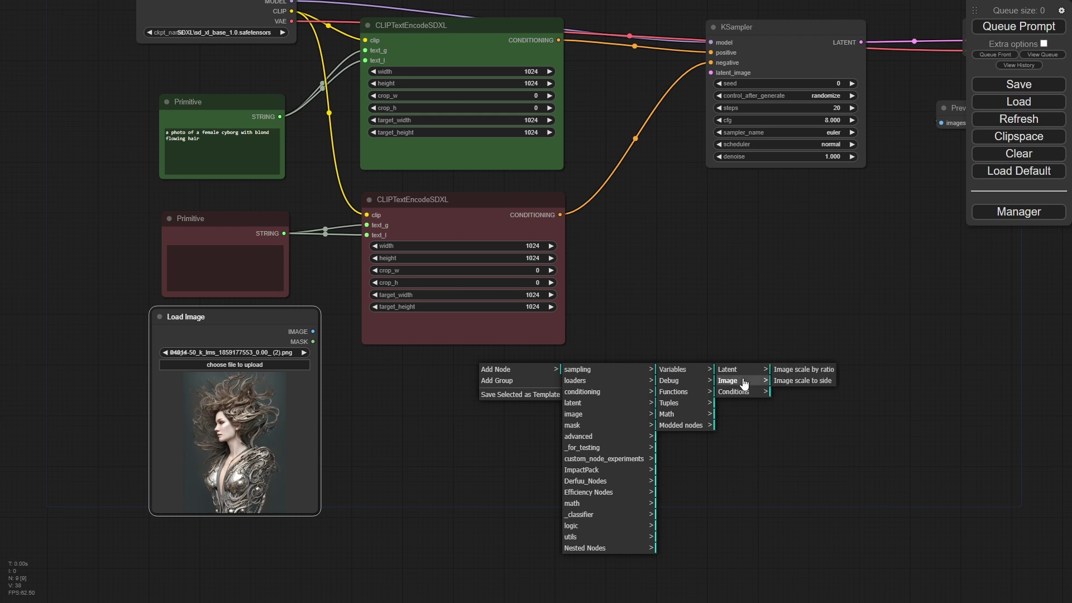
pyautogui.click(796, 383)
pyautogui.moveTo(608, 359); pyautogui.dragTo(491, 383)
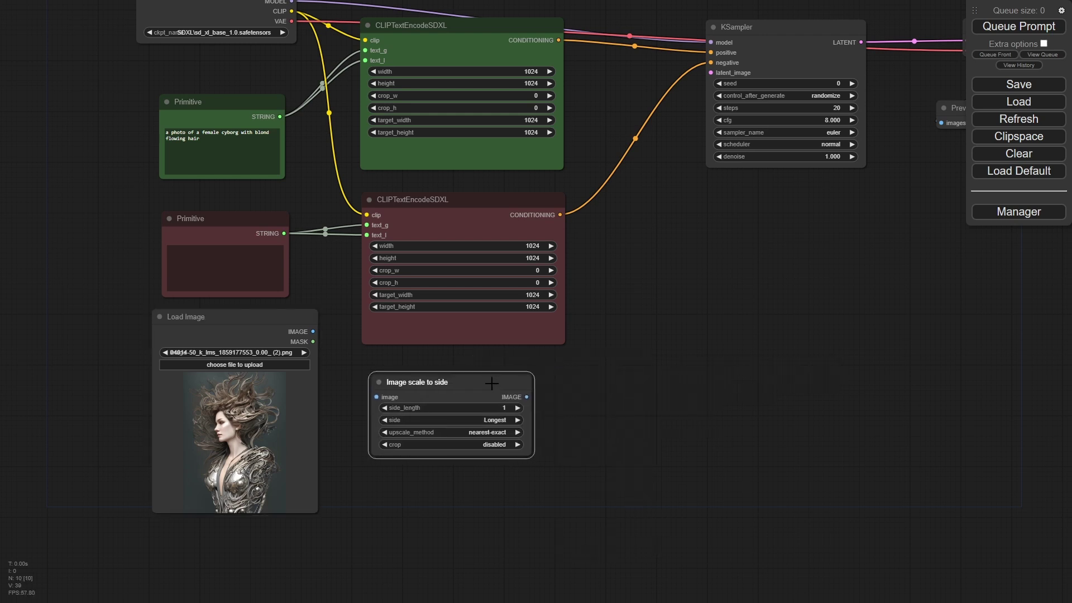
pyautogui.moveTo(314, 332); pyautogui.dragTo(376, 397)
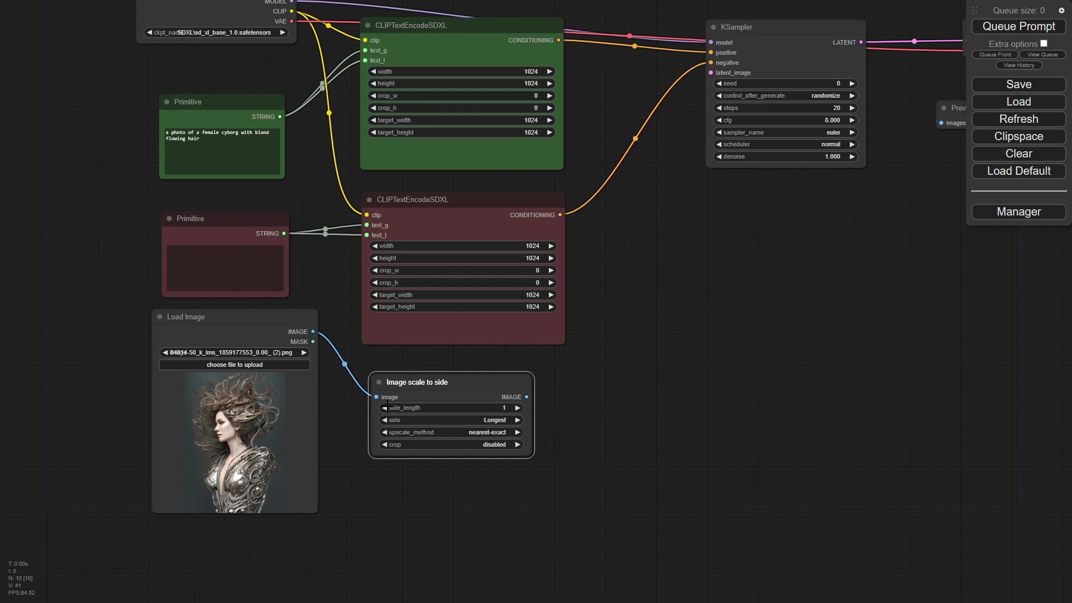
# Set the scaling node's side_length to 1024
pyautogui.click(484, 406)
pyautogui.write('024')
pyautogui.press('Return')
# Add a VAE Encode node fed by the Image scale to side node's IMAGE output
pyautogui.moveTo(482, 383); pyautogui.dragTo(479, 379)
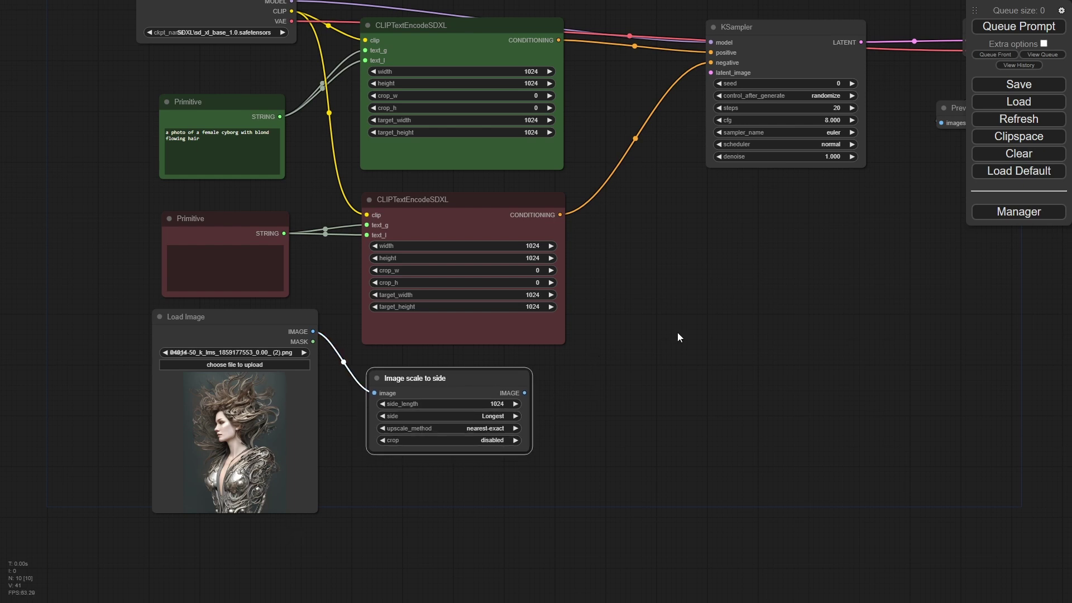
pyautogui.moveTo(678, 332); pyautogui.dragTo(598, 381)
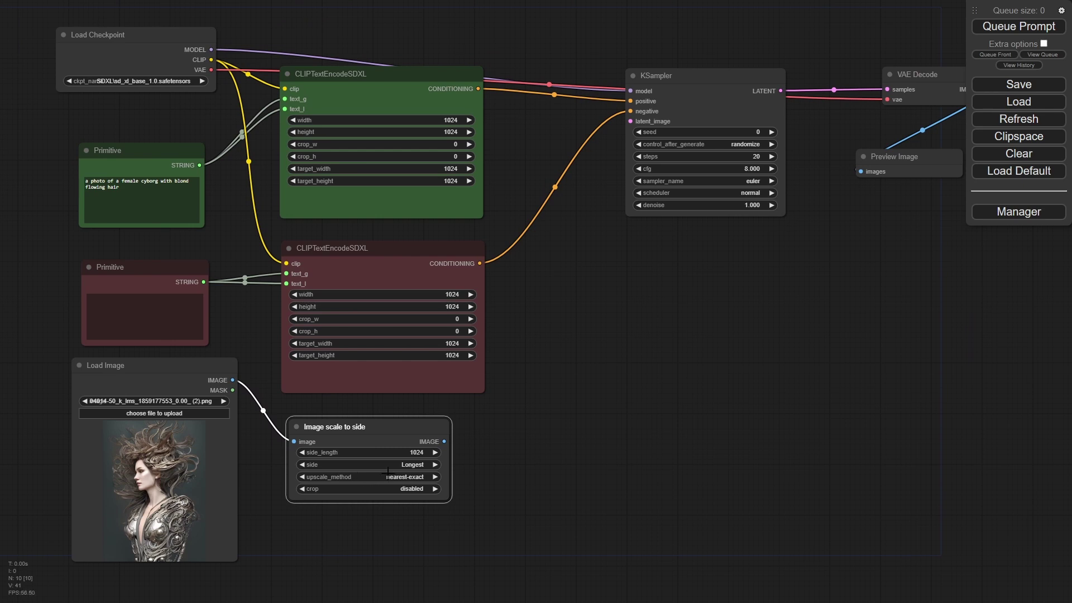
pyautogui.moveTo(569, 387); pyautogui.dragTo(550, 425)
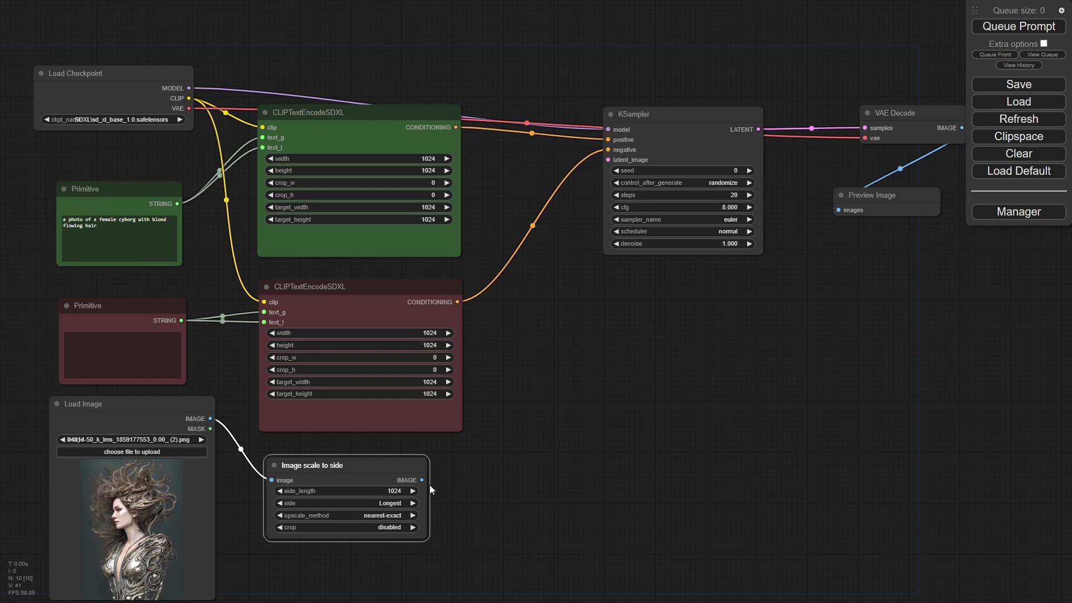
pyautogui.moveTo(422, 480); pyautogui.dragTo(483, 463)
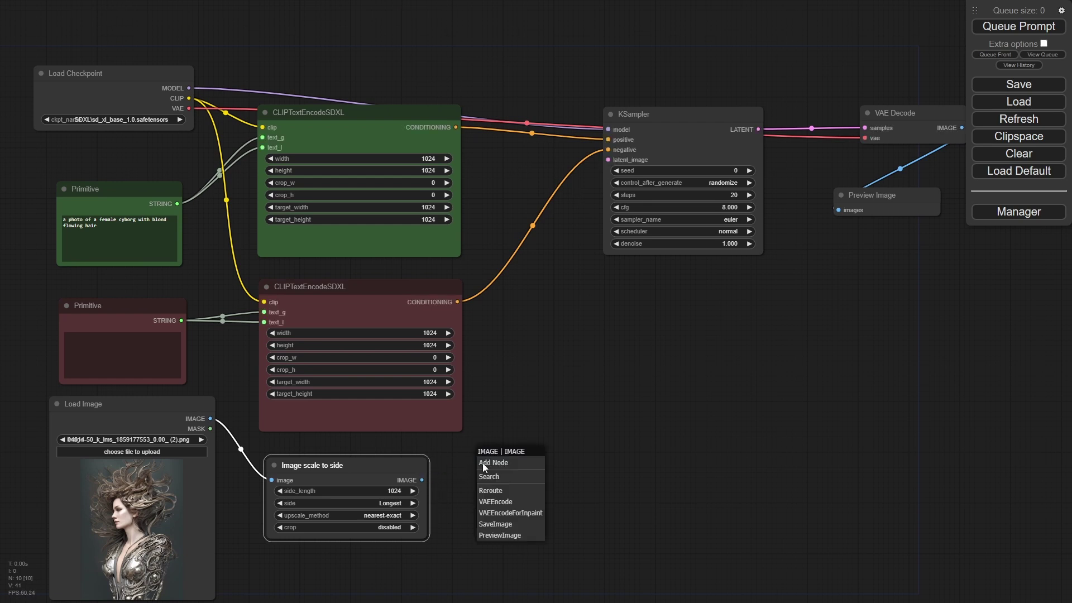
pyautogui.click(502, 504)
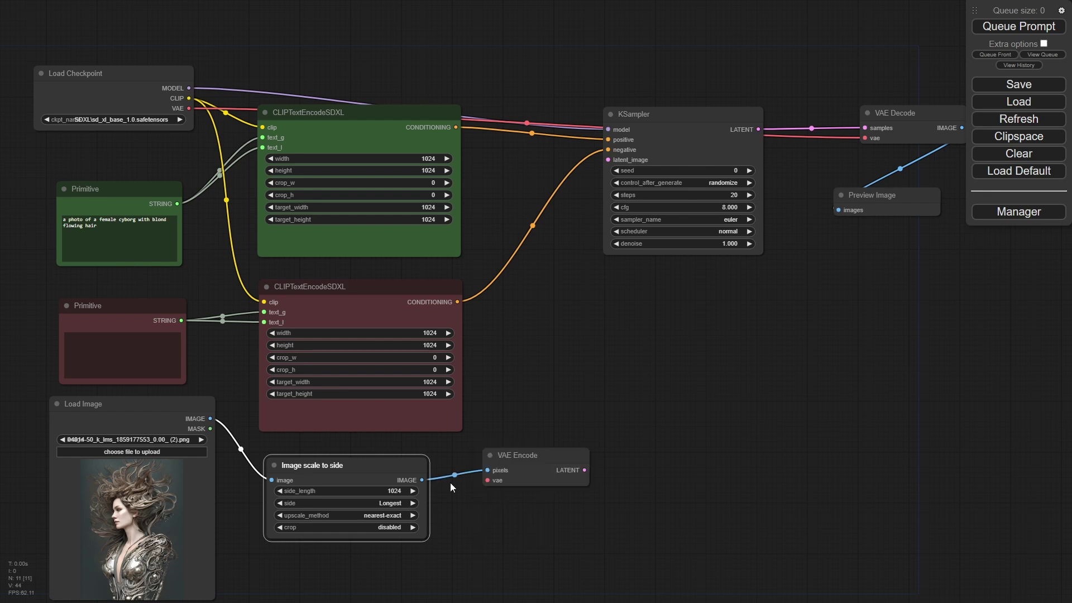
# Wire Load Checkpoint's VAE output into the VAE Encode node's vae input
pyautogui.moveTo(189, 108); pyautogui.dragTo(487, 480)
pyautogui.click(905, 112)
pyautogui.moveTo(905, 111); pyautogui.dragTo(879, 117)
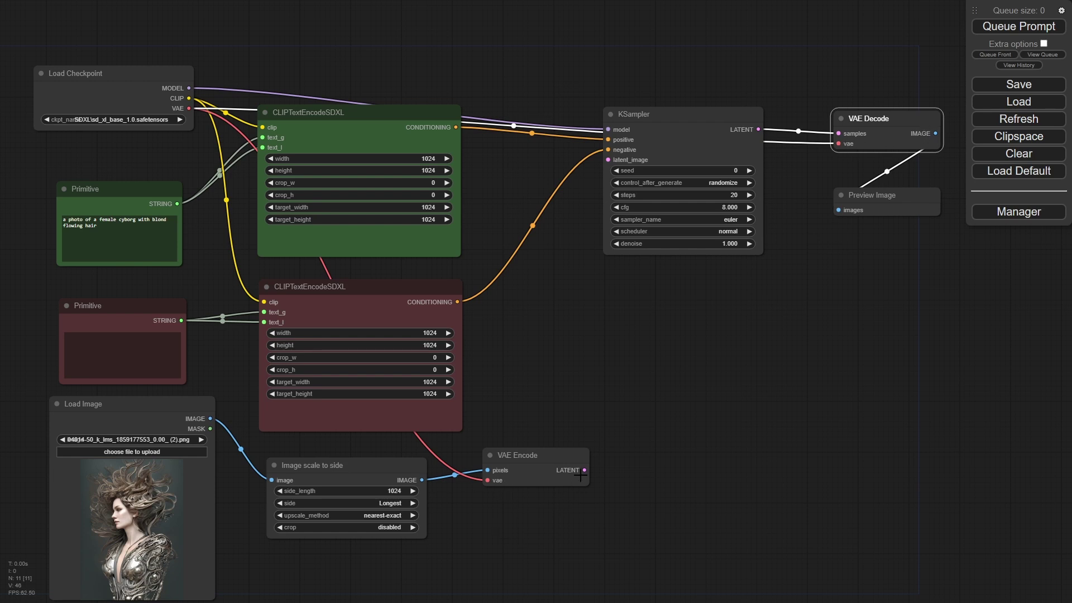
# Connect VAE Encode's LATENT to KSampler's latent_image and set denoise to 0.35
pyautogui.moveTo(580, 474); pyautogui.dragTo(608, 159)
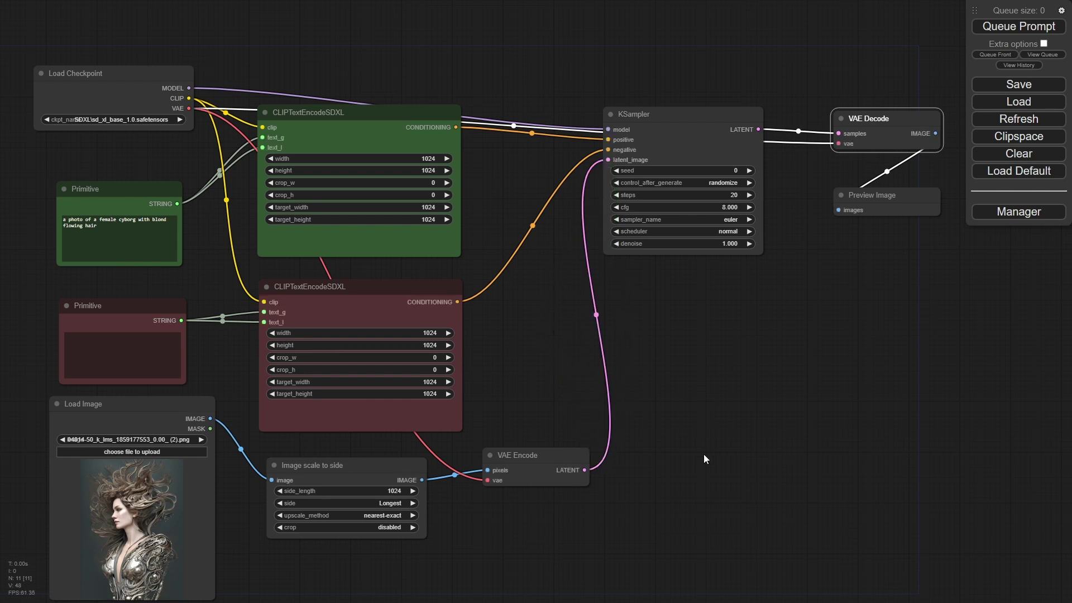
pyautogui.click(729, 243)
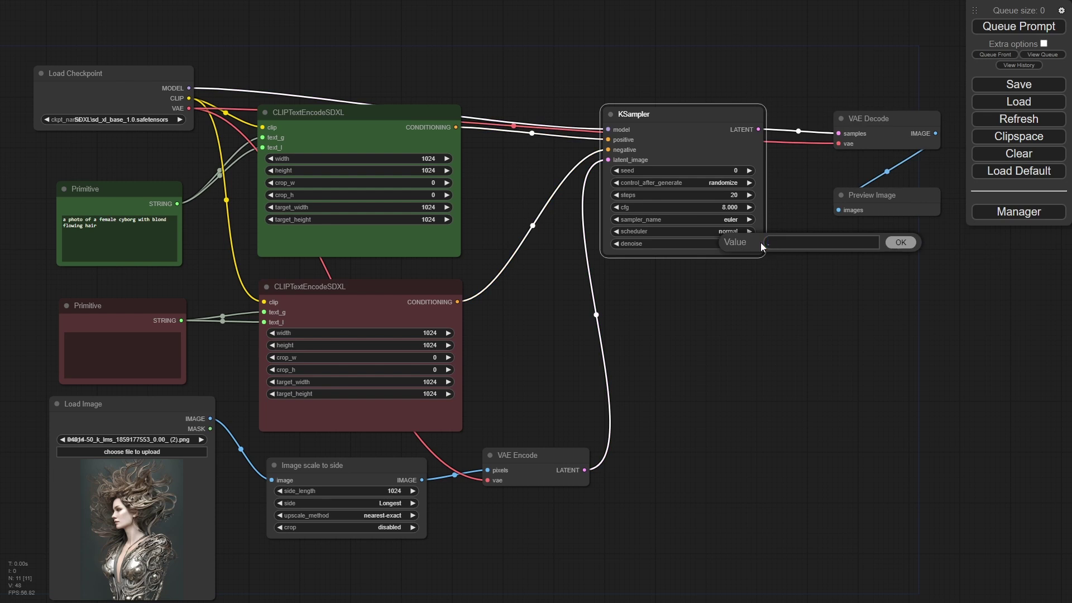
pyautogui.press('Return')
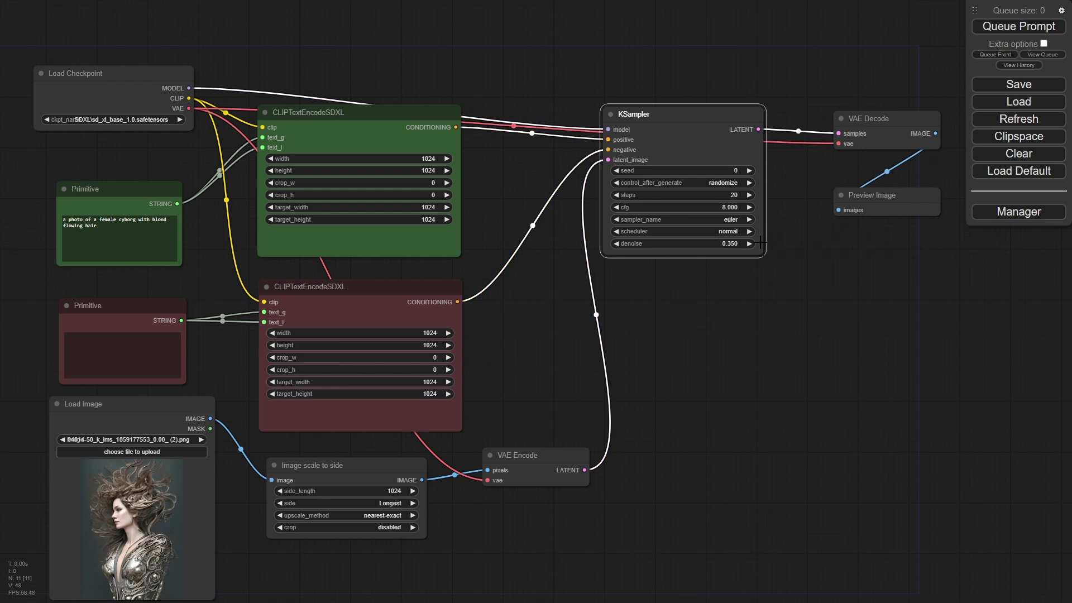
pyautogui.moveTo(712, 326); pyautogui.dragTo(710, 304)
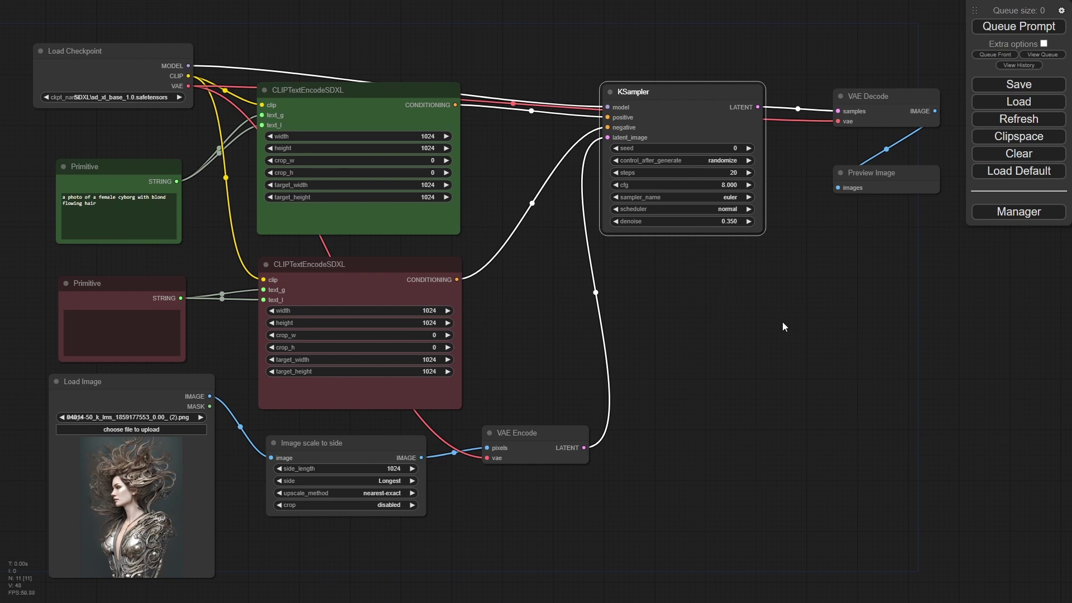
pyautogui.moveTo(539, 431); pyautogui.dragTo(523, 435)
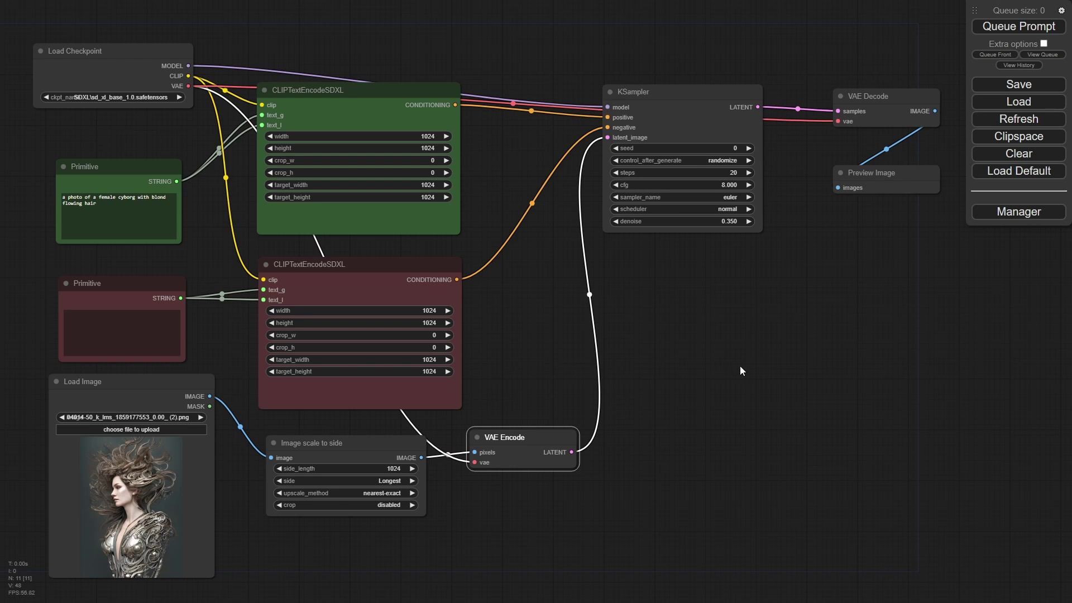
# Queue the prompt to generate the image and move the Preview Image node below the KSampler
pyautogui.click(1005, 30)
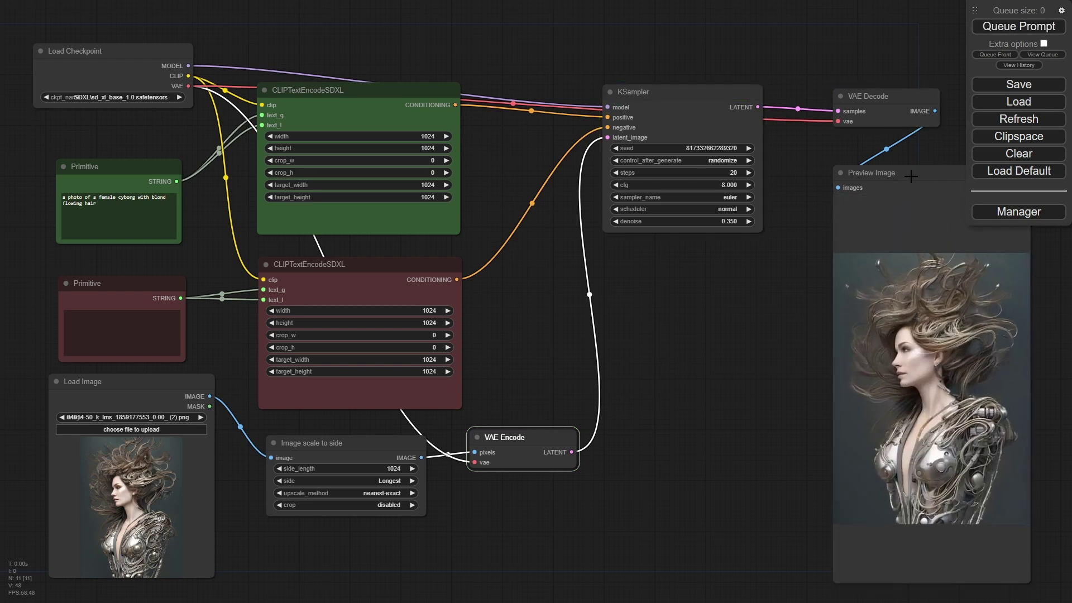
pyautogui.moveTo(910, 174); pyautogui.dragTo(711, 255)
pyautogui.scroll(-3, 880, 335)
pyautogui.moveTo(883, 393); pyautogui.dragTo(834, 166)
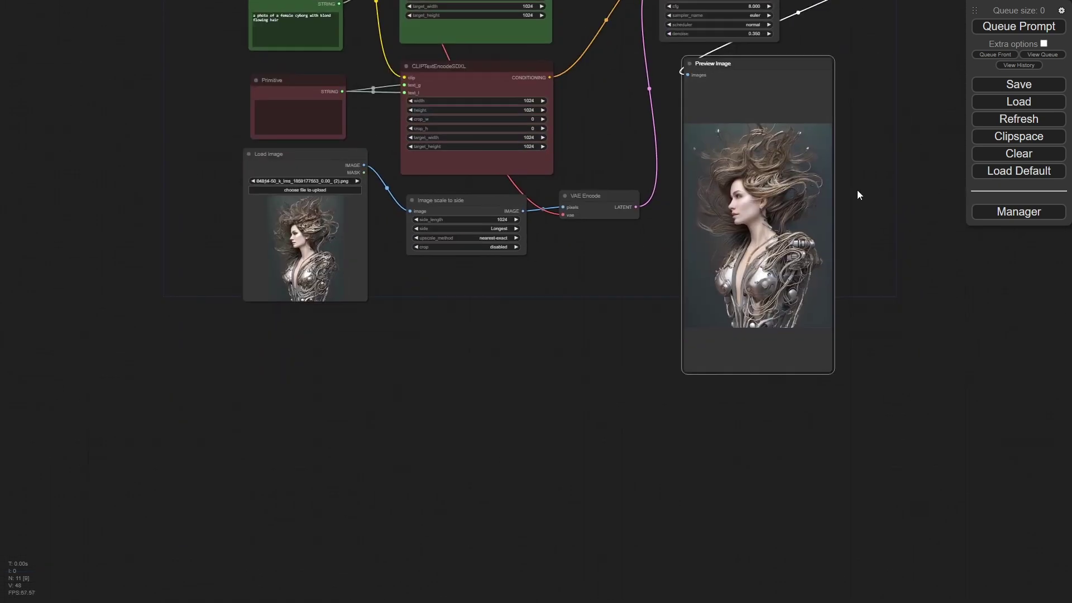
pyautogui.moveTo(740, 63); pyautogui.dragTo(647, 266)
# Enlarge the Load Image and Preview Image nodes and place them side by side
pyautogui.moveTo(277, 154); pyautogui.dragTo(336, 283)
pyautogui.moveTo(427, 434); pyautogui.dragTo(544, 600)
pyautogui.moveTo(472, 284); pyautogui.dragTo(479, 267)
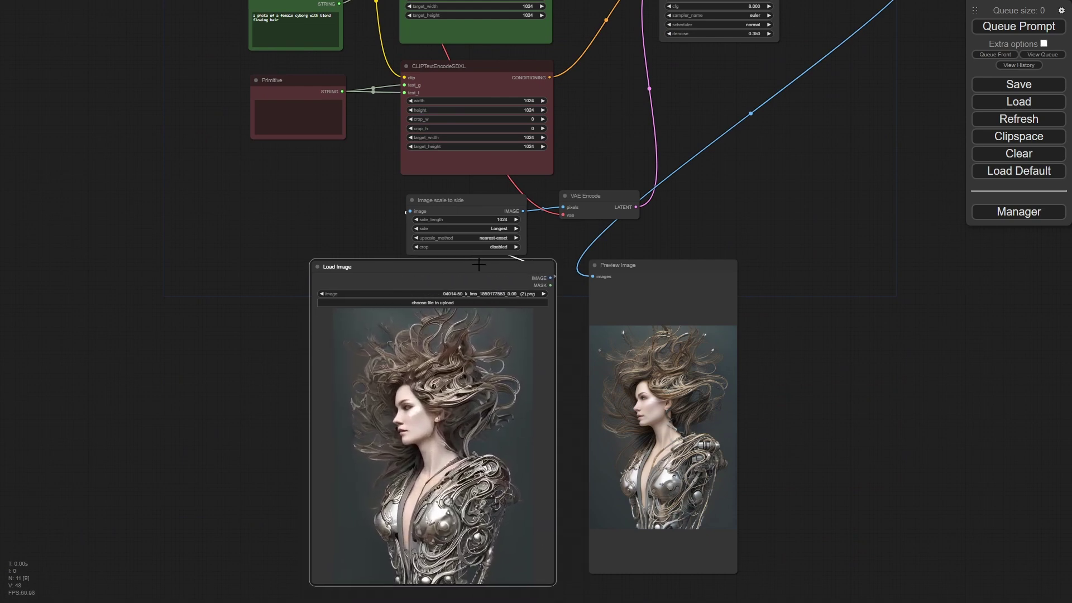
pyautogui.moveTo(614, 271); pyautogui.dragTo(597, 254)
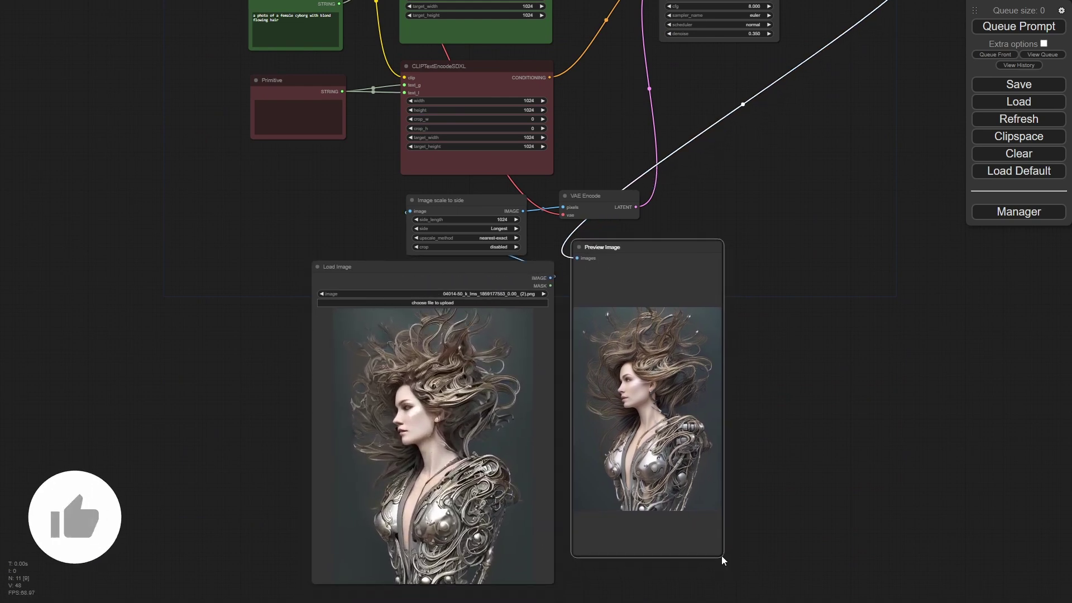
pyautogui.moveTo(721, 556); pyautogui.dragTo(785, 602)
pyautogui.moveTo(686, 252); pyautogui.dragTo(650, 266)
pyautogui.moveTo(789, 306); pyautogui.dragTo(785, 262)
pyautogui.scroll(4, 770, 340)
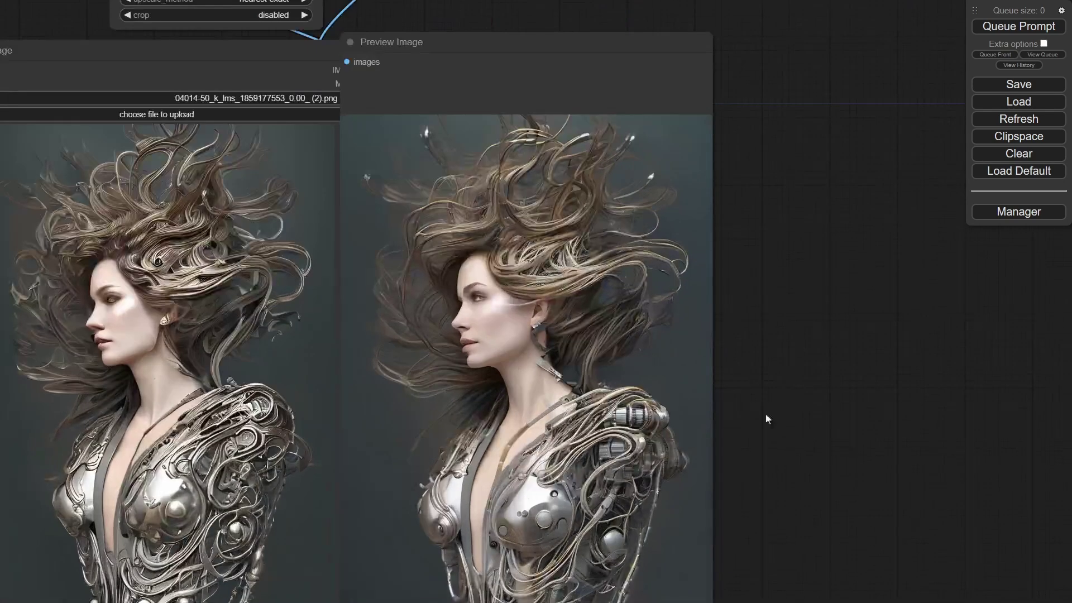
pyautogui.moveTo(756, 423); pyautogui.dragTo(1001, 345)
# Move the KSampler down so it sits just above the two images
pyautogui.scroll(1, 967, 329)
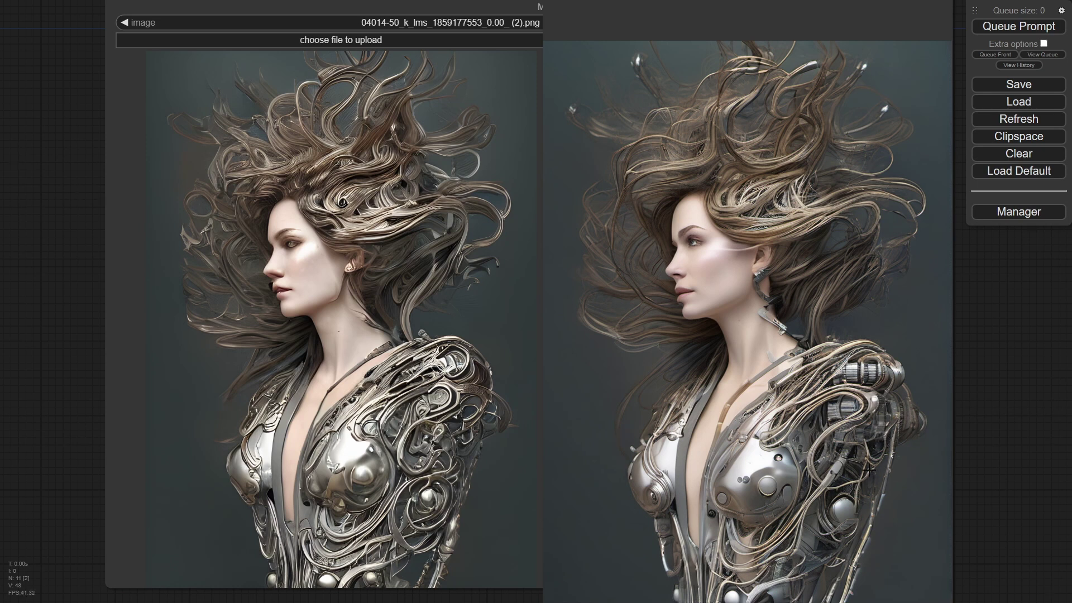
pyautogui.scroll(-4, 987, 251)
pyautogui.moveTo(983, 259); pyautogui.dragTo(883, 414)
pyautogui.moveTo(809, 119); pyautogui.dragTo(660, 374)
pyautogui.moveTo(690, 35); pyautogui.dragTo(670, 320)
pyautogui.moveTo(818, 452); pyautogui.dragTo(918, 109)
pyautogui.scroll(3, 838, 136)
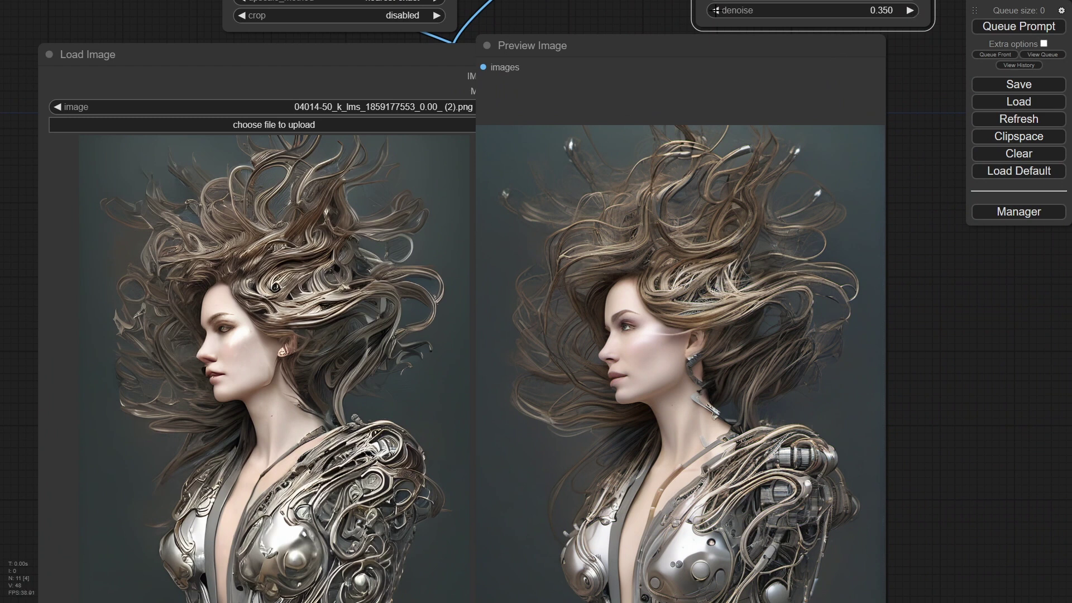
# Raise the KSampler denoise from 0.35 to 0.45
pyautogui.click(909, 10)
pyautogui.click(909, 10)
pyautogui.click(909, 10)
pyautogui.click(909, 10)
pyautogui.click(909, 10)
pyautogui.click(909, 10)
# Queue the prompt again and view the regenerated cyborg preview beside the original
pyautogui.click(997, 26)
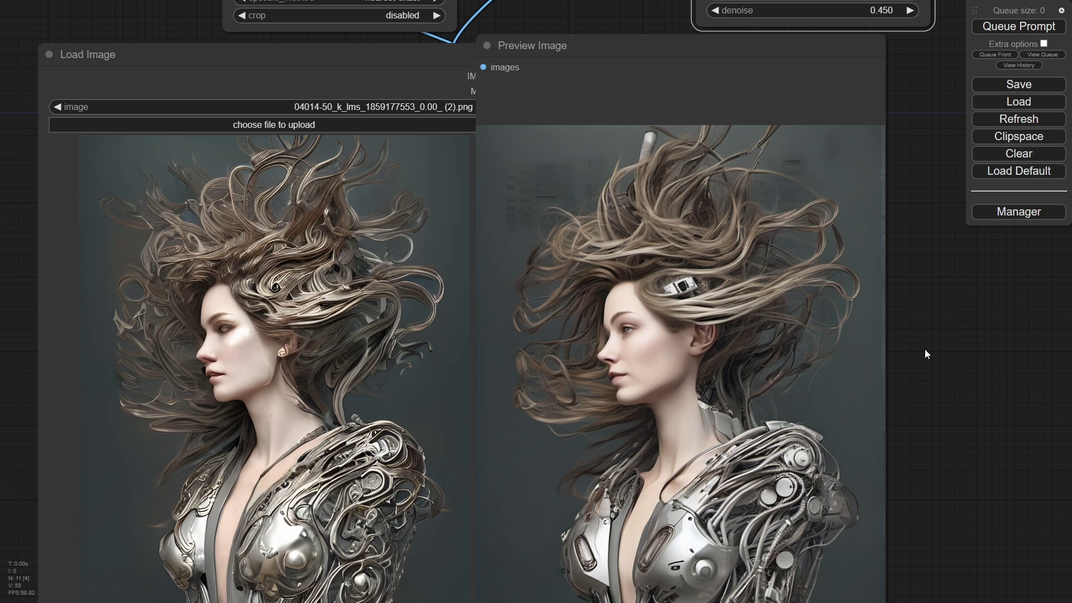
pyautogui.moveTo(925, 349); pyautogui.dragTo(897, 374)
pyautogui.scroll(-3, 950, 246)
pyautogui.scroll(-1, 898, 374)
pyautogui.scroll(-2, 897, 374)
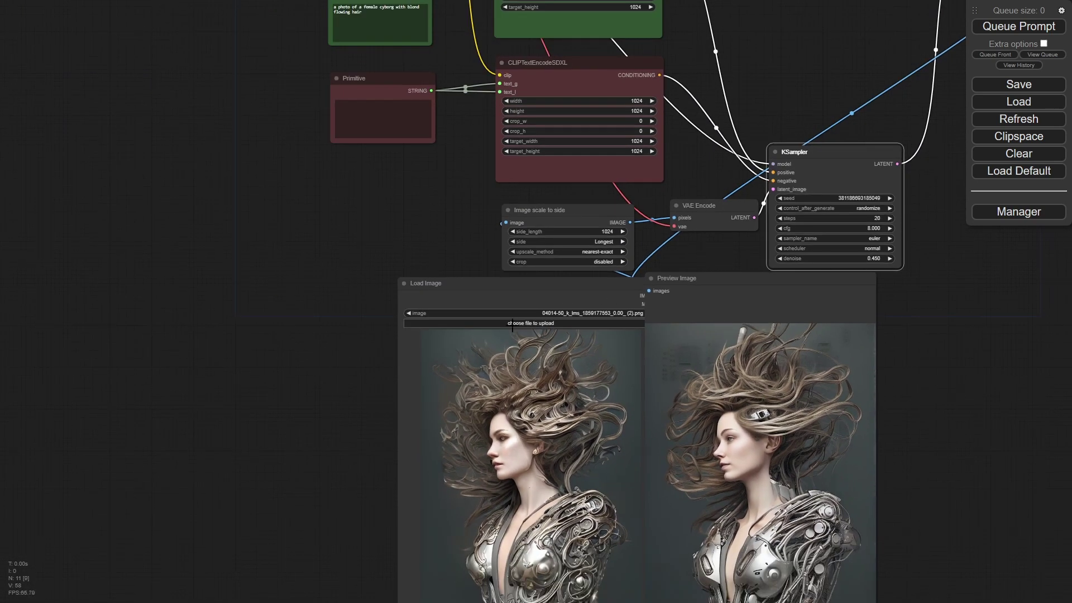
# Shift the Image scale to side and Load Image nodes so the original picture is fully uncovered
pyautogui.moveTo(893, 361); pyautogui.dragTo(850, 302)
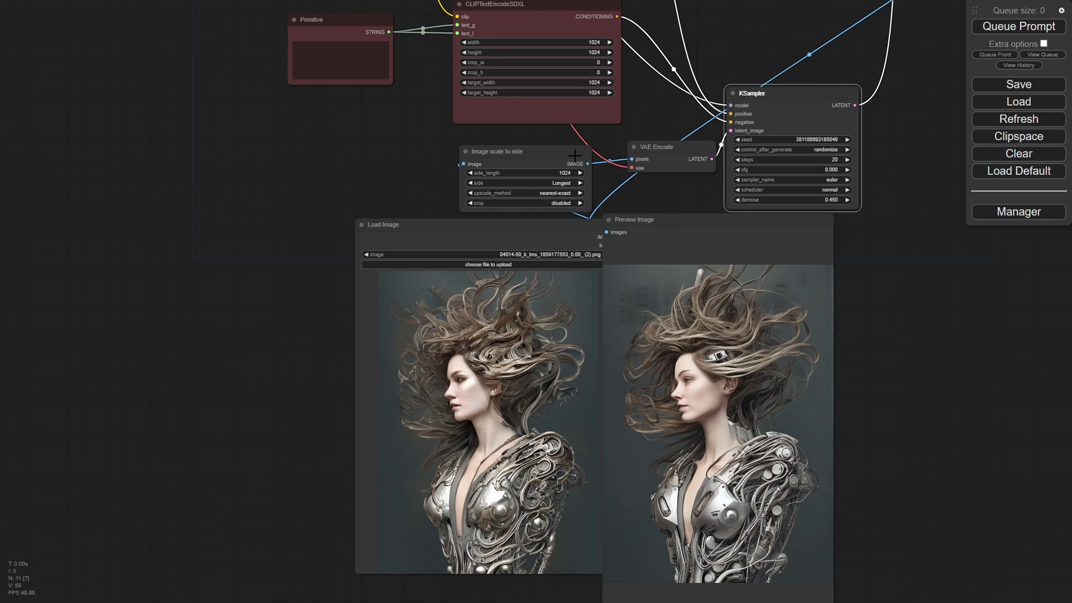
pyautogui.moveTo(567, 153); pyautogui.dragTo(545, 145)
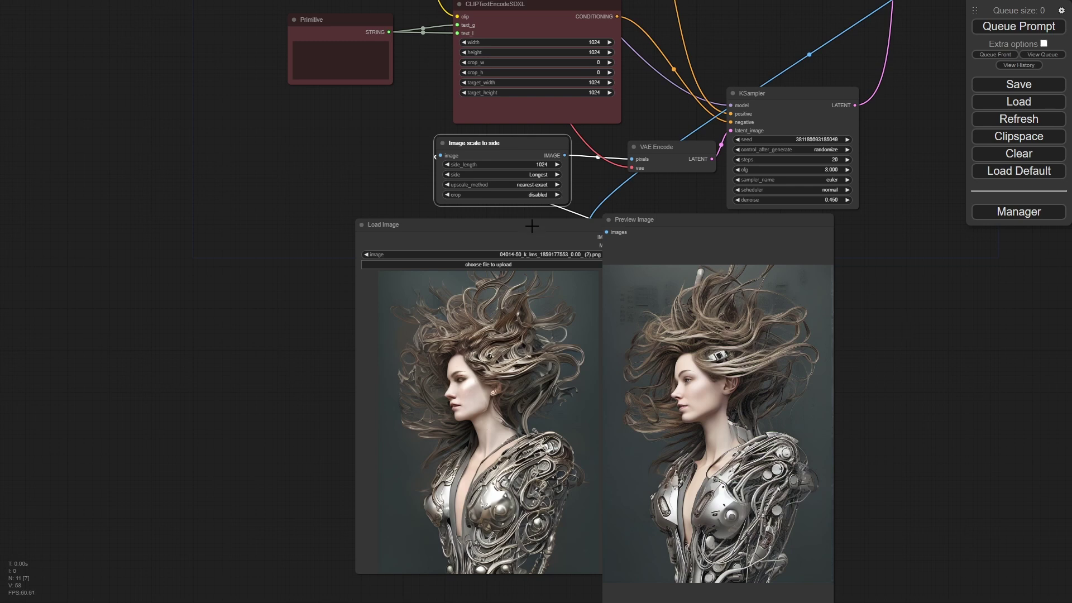
pyautogui.moveTo(532, 226); pyautogui.dragTo(506, 222)
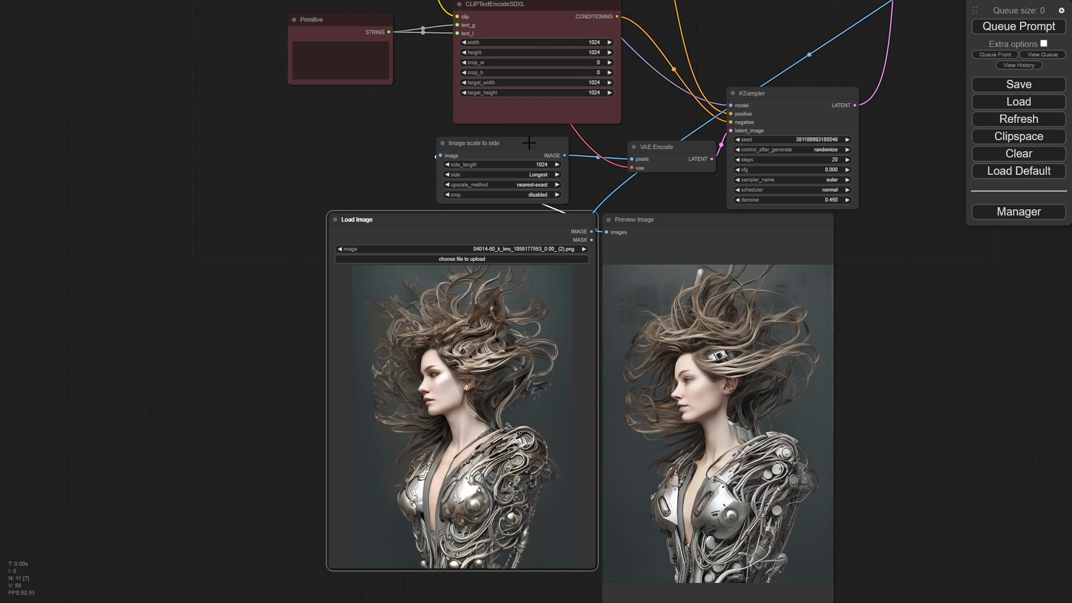
pyautogui.moveTo(528, 143); pyautogui.dragTo(532, 139)
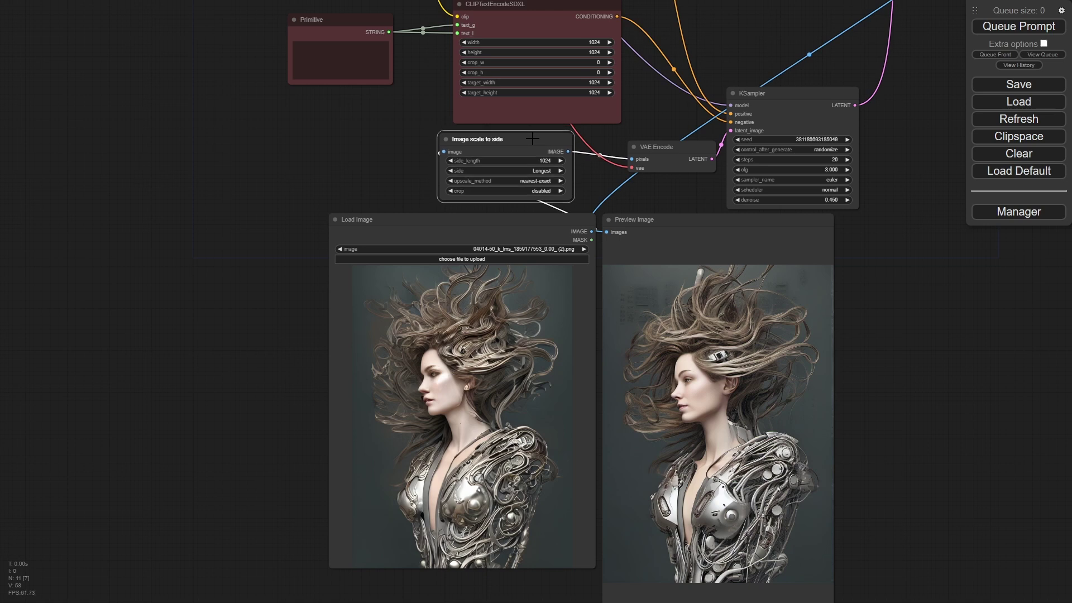